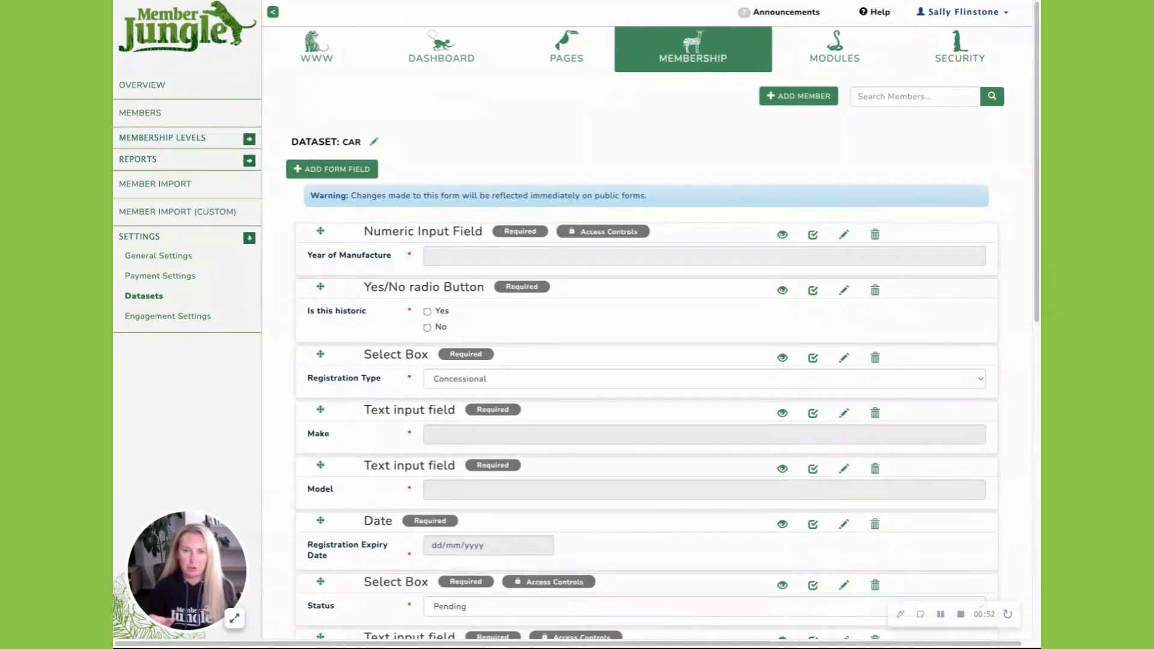
{"action": "scroll", "coordinate": [676, 202], "scroll_direction": "down", "scroll_amount": 1}
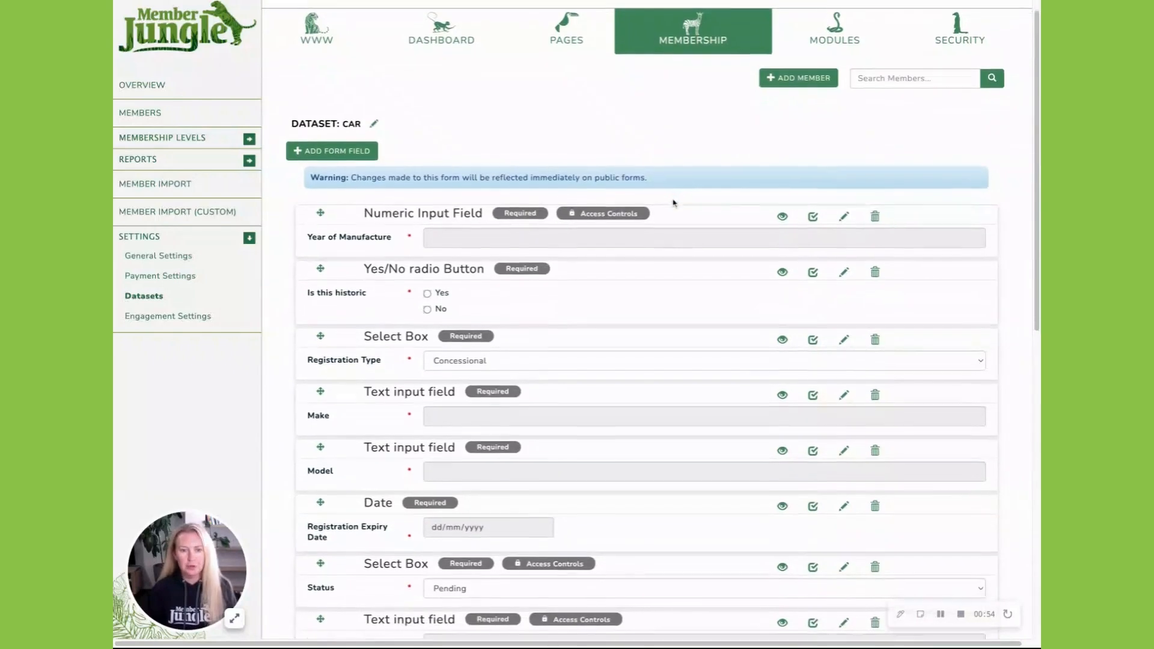
{"action": "left_click", "coordinate": [331, 136]}
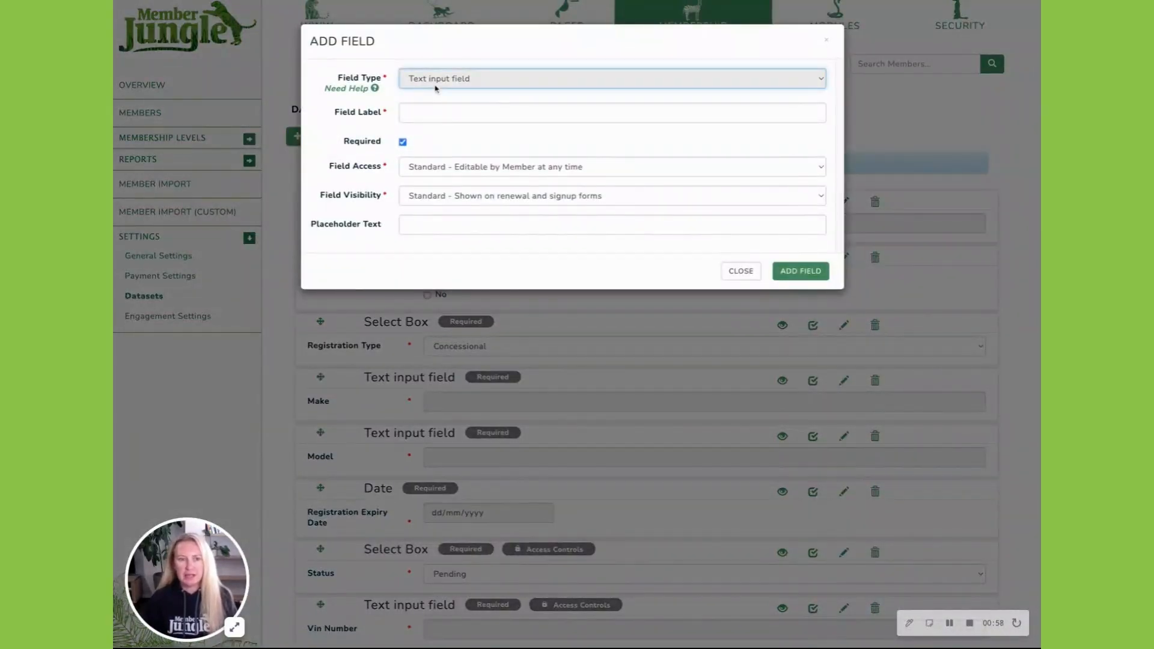
{"action": "left_click", "coordinate": [467, 52]}
{"action": "left_click", "coordinate": [458, 52]}
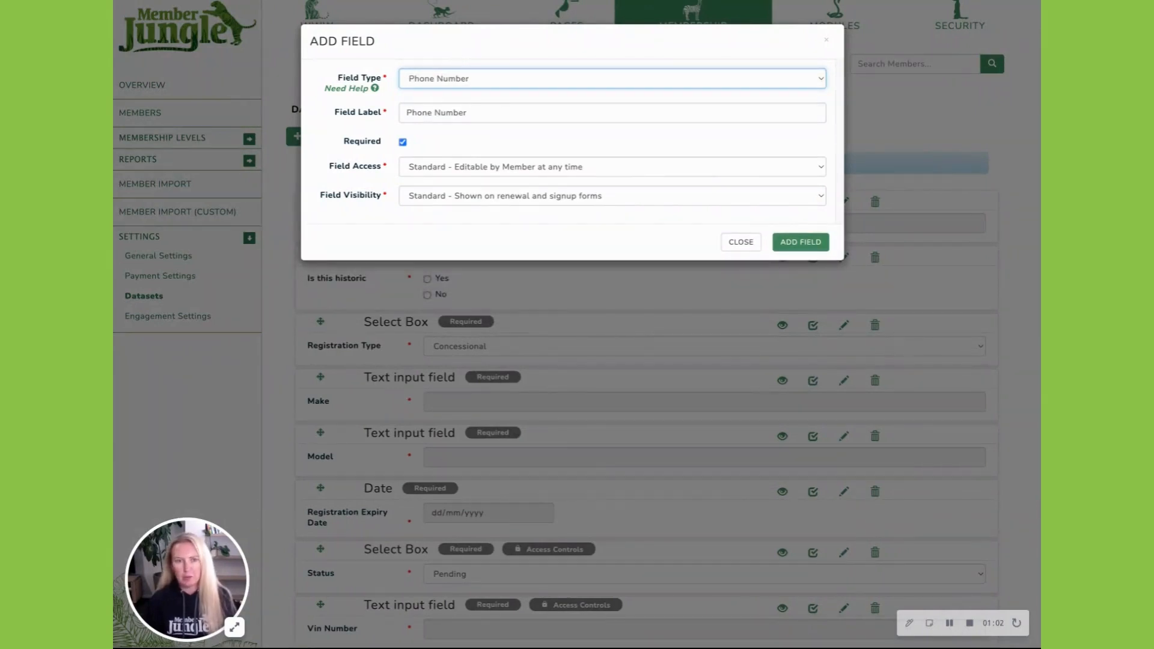
{"action": "left_click", "coordinate": [736, 242]}
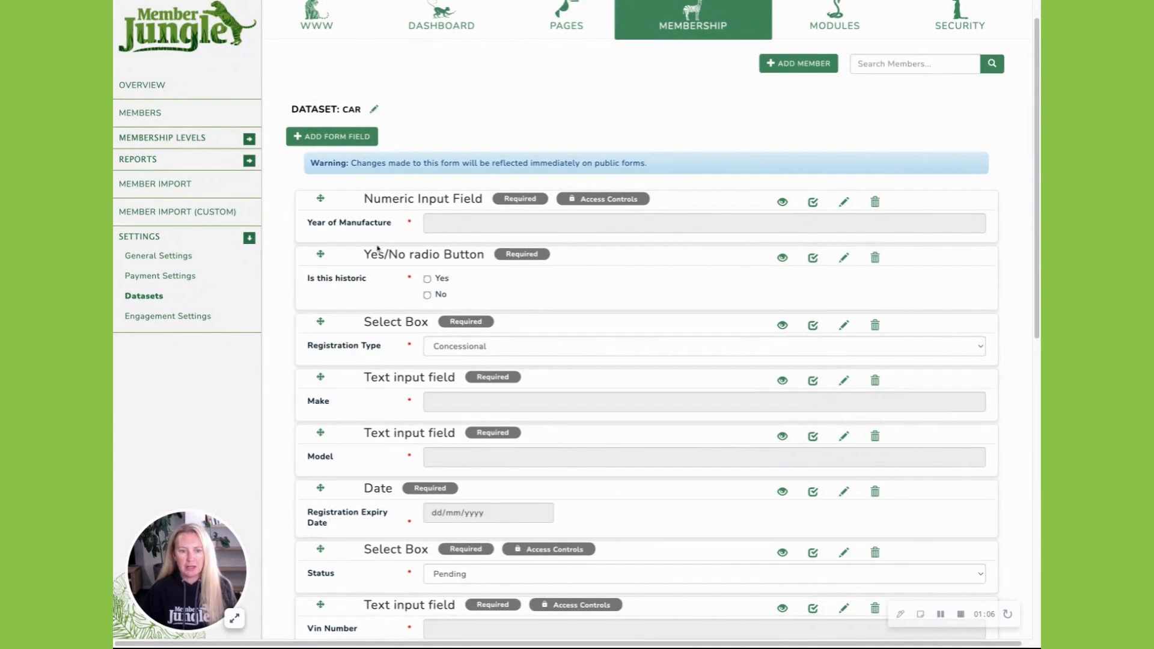
Choose Code 404 in the Registration Type select box of the CAR dataset form.
{"action": "scroll", "coordinate": [371, 243], "scroll_direction": "down", "scroll_amount": 1}
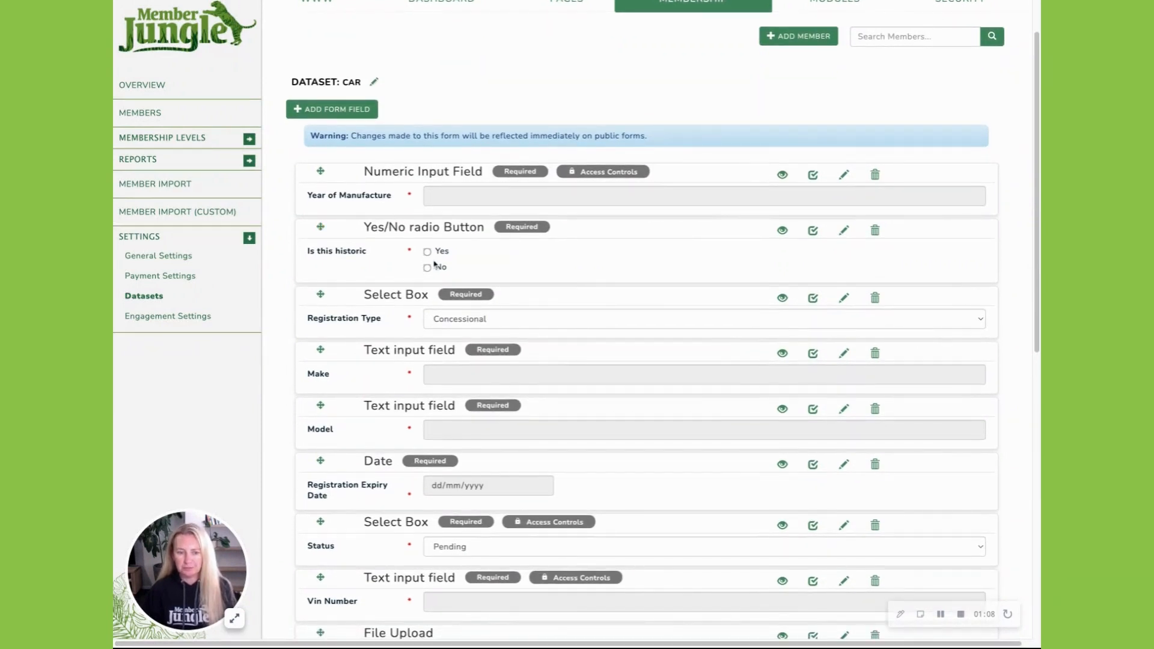
{"action": "left_click", "coordinate": [468, 320]}
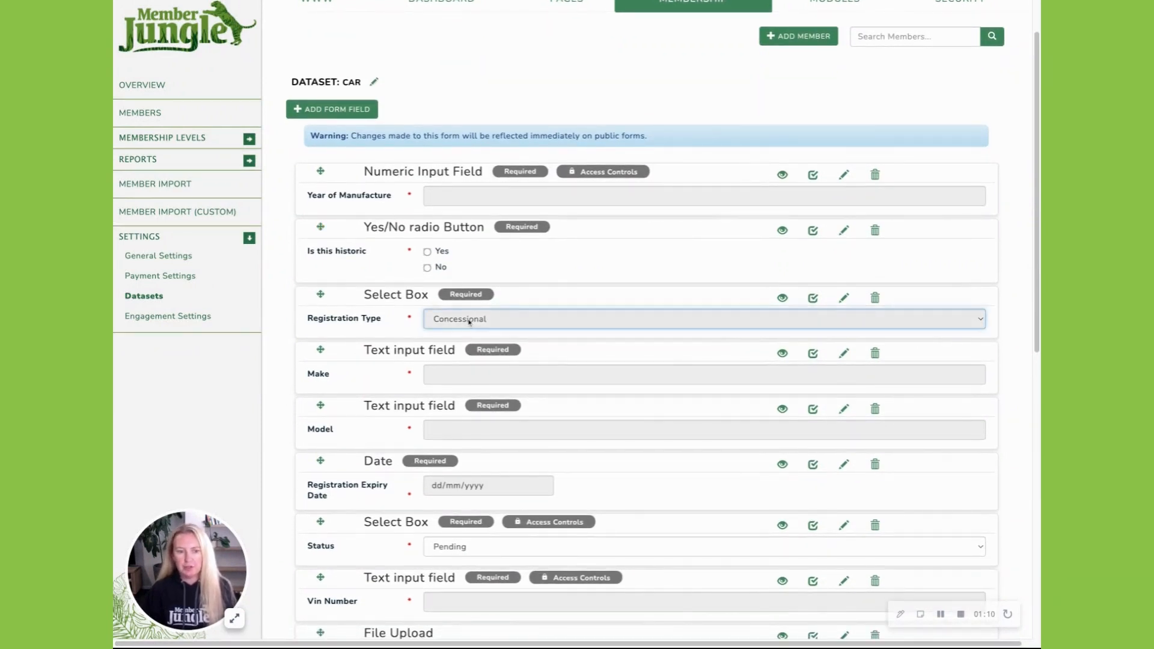
{"action": "left_click", "coordinate": [473, 327]}
Delete the Modifications checkboxes field and move the Side Car Image field directly beneath the Photos section heading.
{"action": "scroll", "coordinate": [473, 327], "scroll_direction": "down", "scroll_amount": 5}
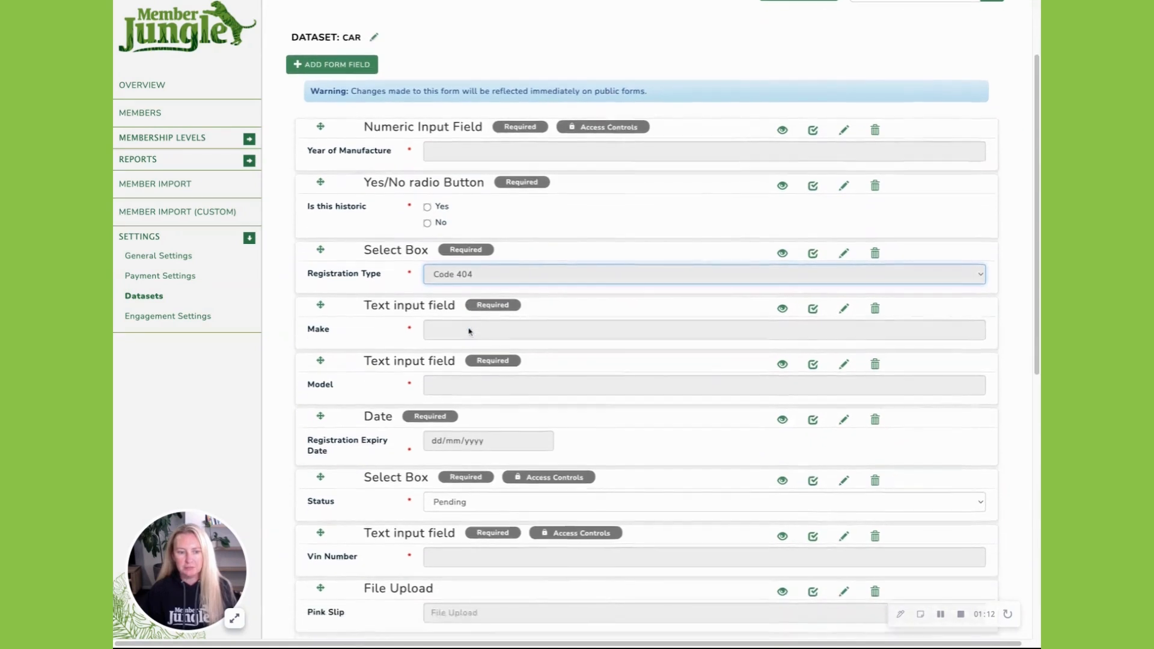
{"action": "scroll", "coordinate": [470, 331], "scroll_direction": "down", "scroll_amount": 7}
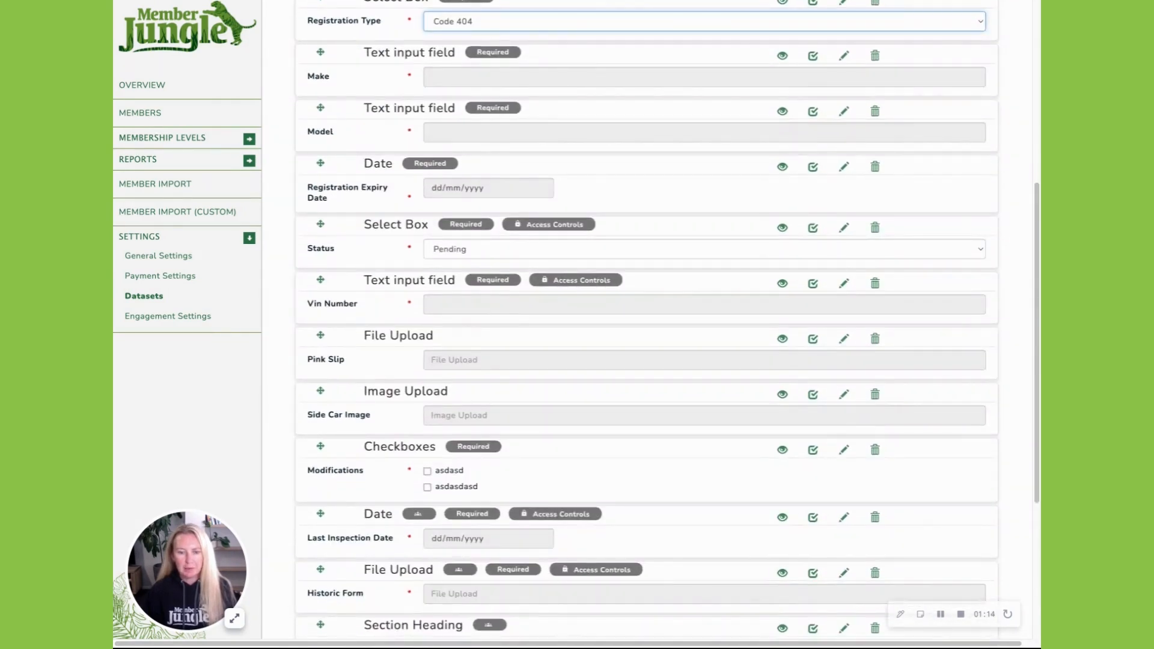
{"action": "left_click_drag", "start_coordinate": [320, 334], "coordinate": [330, 290]}
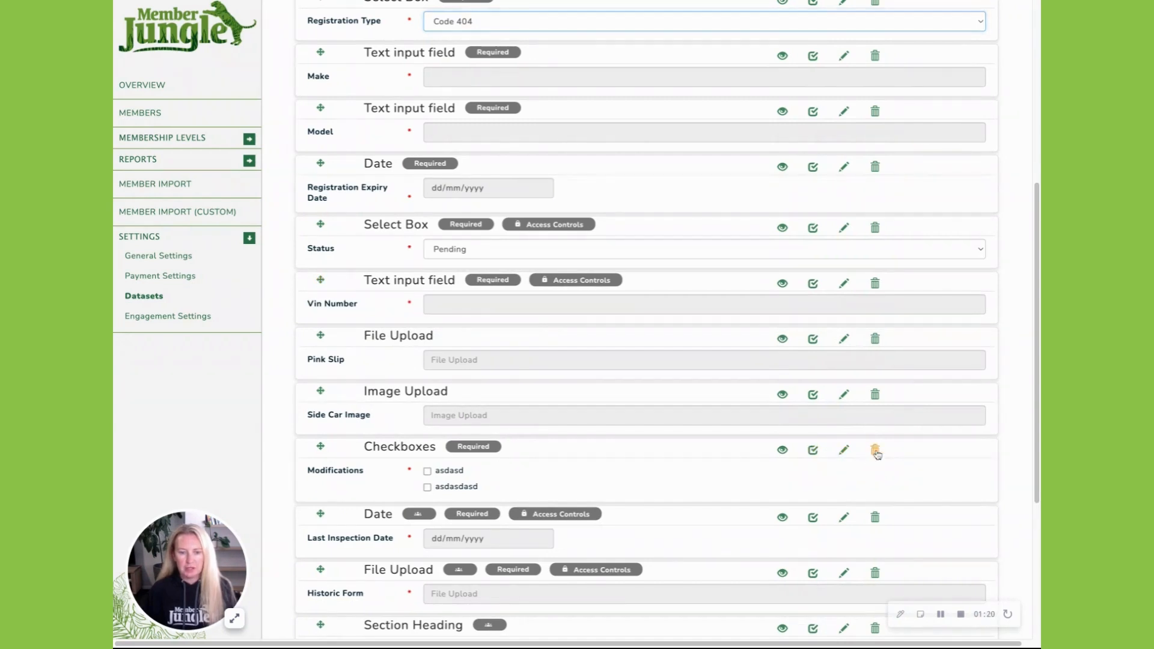
{"action": "left_click", "coordinate": [876, 450]}
{"action": "scroll", "coordinate": [671, 436], "scroll_direction": "down", "scroll_amount": 2}
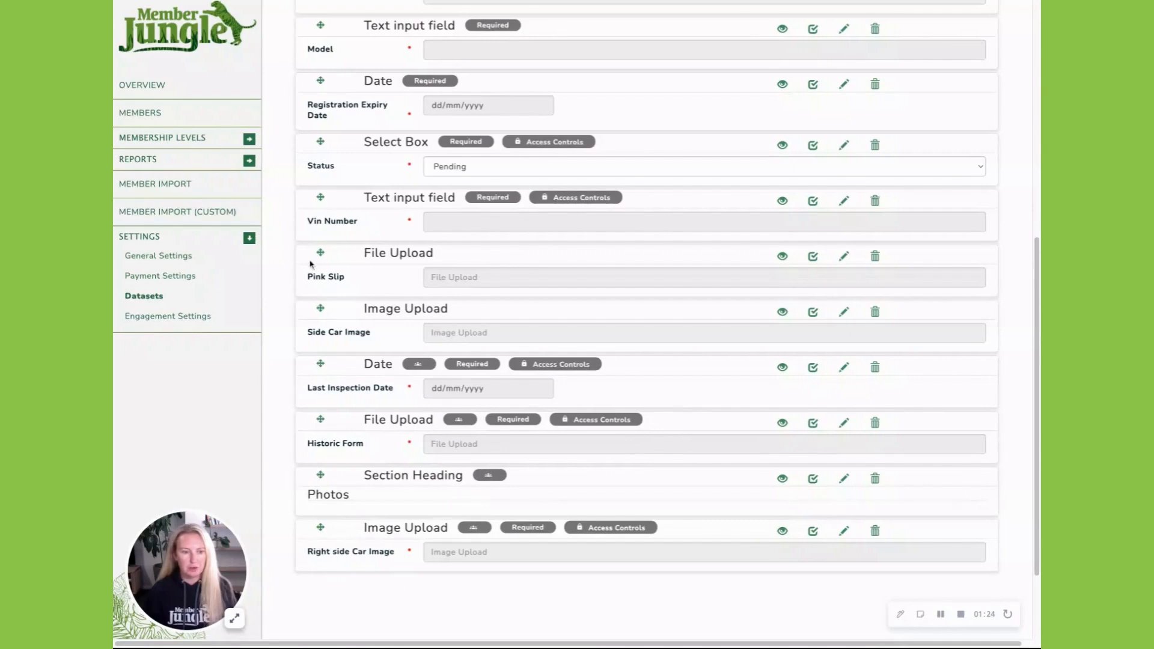
{"action": "left_click_drag", "start_coordinate": [321, 308], "coordinate": [320, 471]}
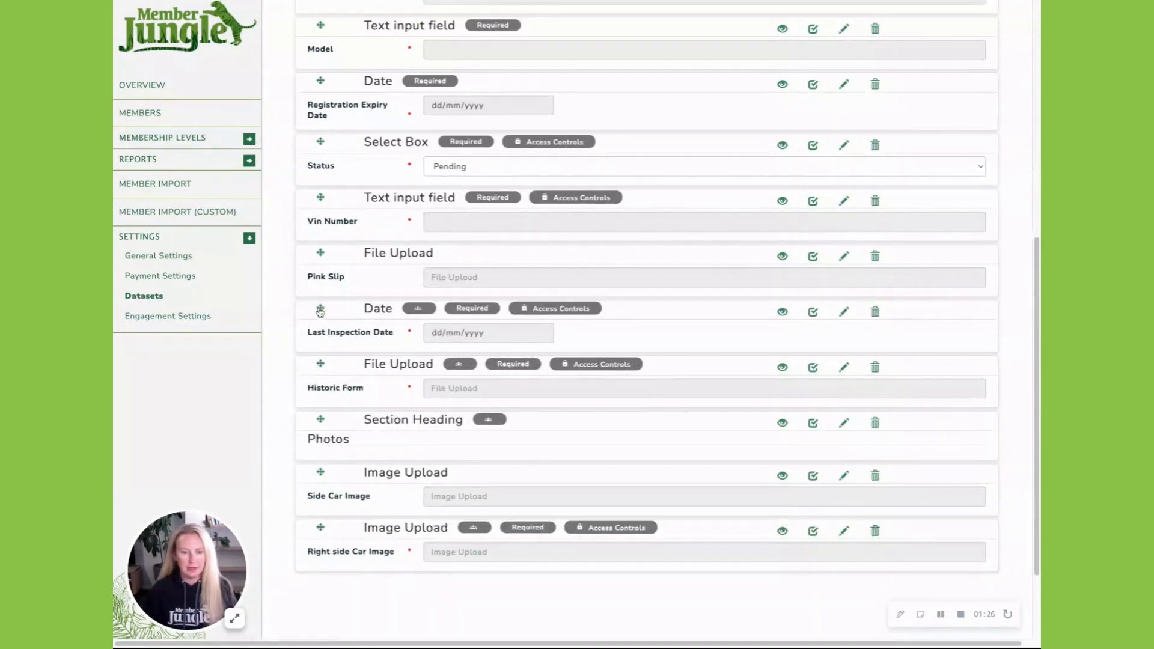
Start a new form field for the CAR dataset with the field type HTML Content.
{"action": "scroll", "coordinate": [484, 313], "scroll_direction": "up", "scroll_amount": 8}
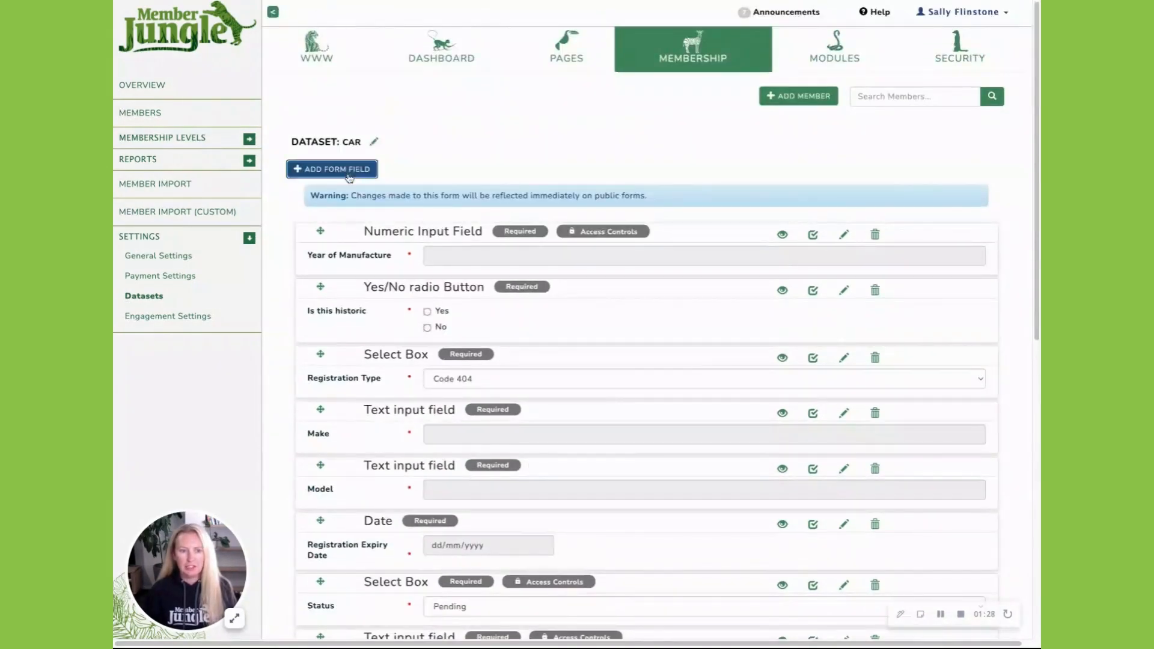
{"action": "left_click", "coordinate": [332, 170]}
{"action": "left_click", "coordinate": [438, 80]}
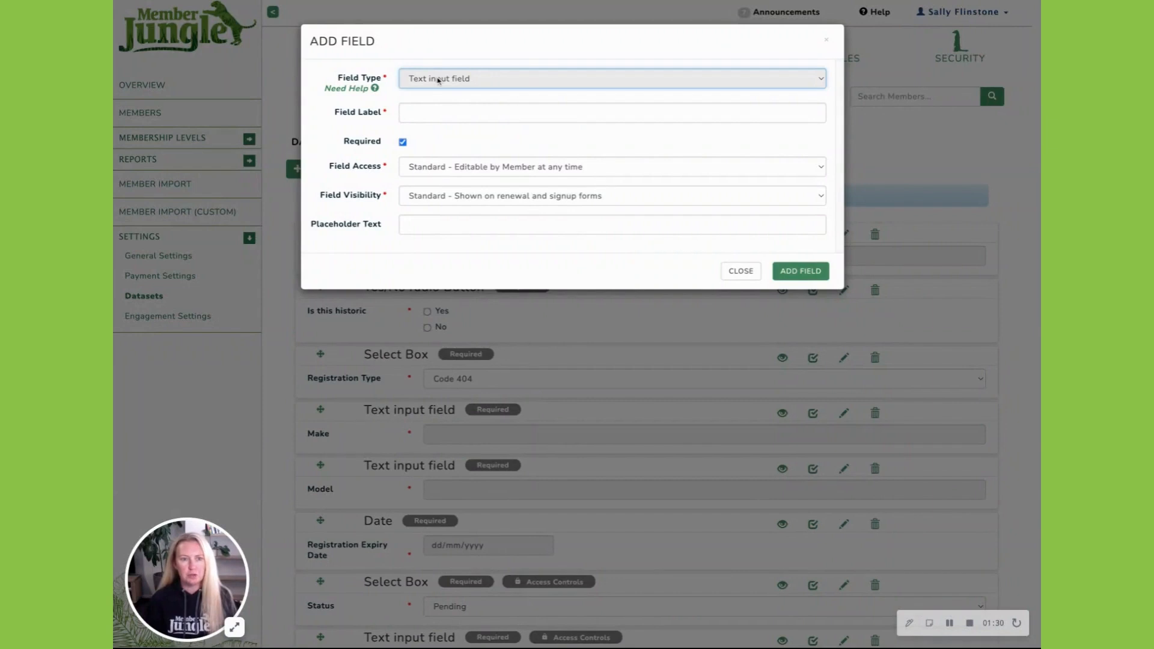
{"action": "left_click", "coordinate": [447, 320]}
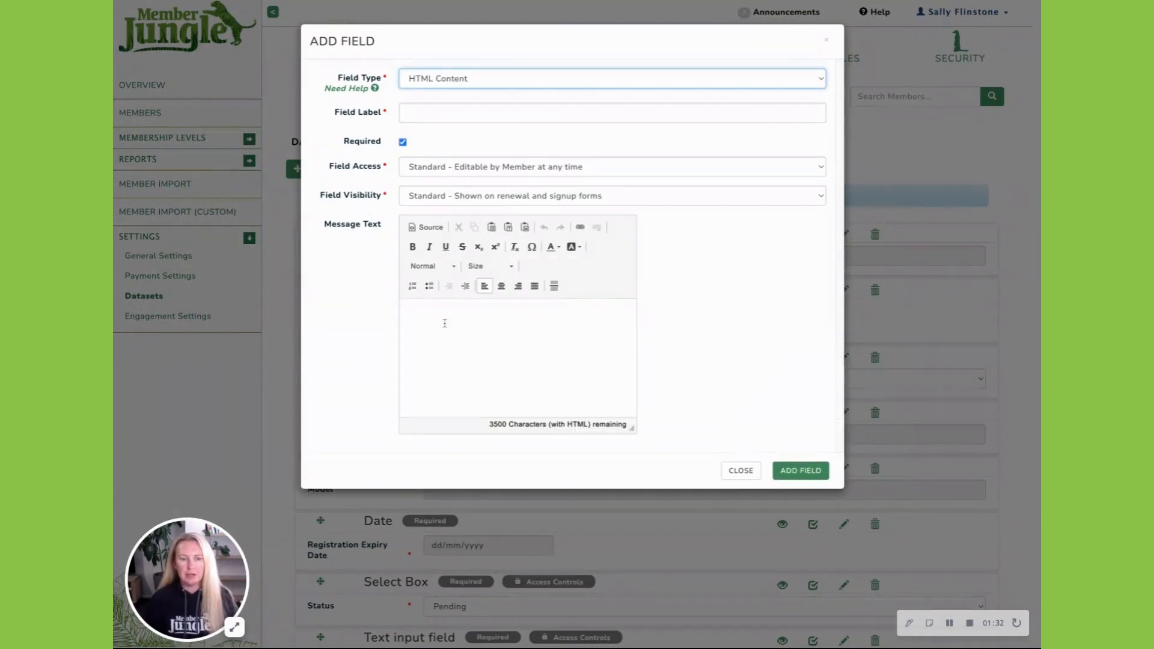
Enter "Members are required...." as the message text of the new HTML Content field.
{"action": "type", "text": "Memebr d"}
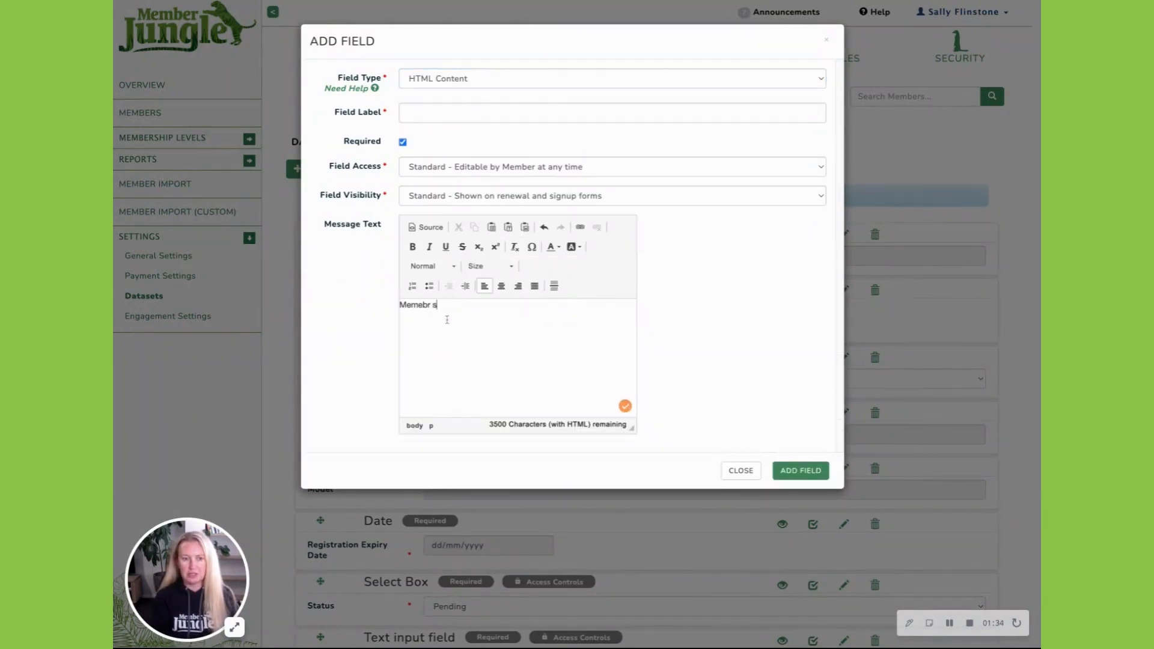
{"action": "key", "text": "BackSpace"}
{"action": "key", "text": "BackSpace"}
{"action": "key", "text": "BackSpace"}
{"action": "key", "text": "BackSpace"}
{"action": "key", "text": "BackSpace"}
{"action": "type", "text": "bers are re"}
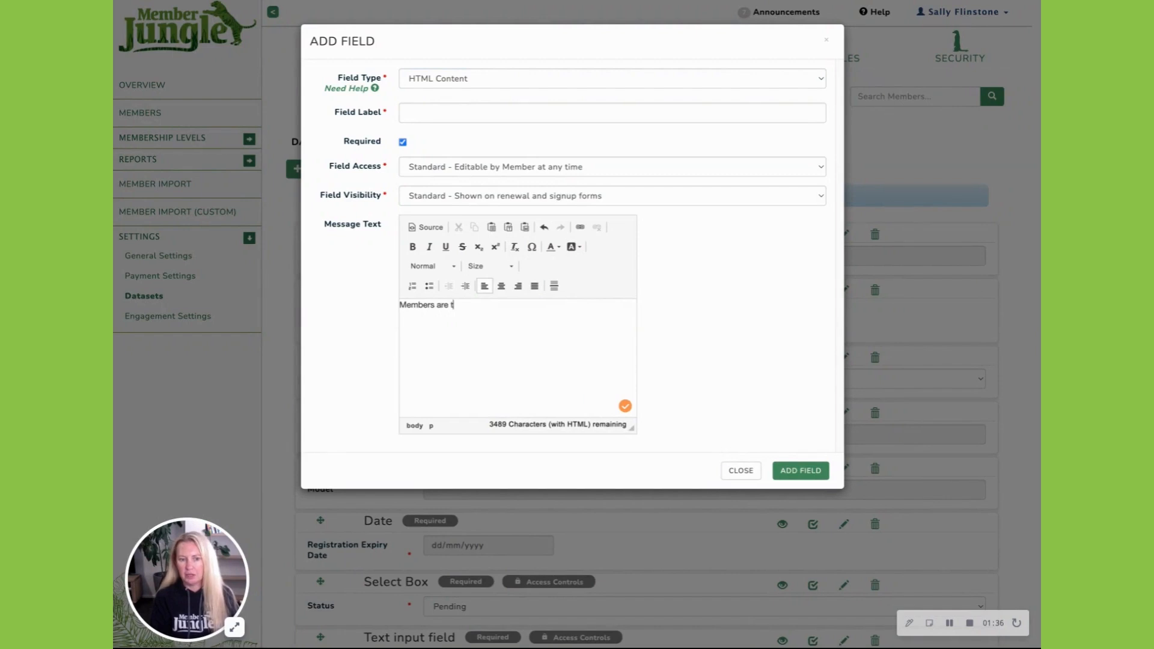
{"action": "key", "text": "BackSpace"}
{"action": "key", "text": "BackSpace"}
{"action": "type", "text": "requied"}
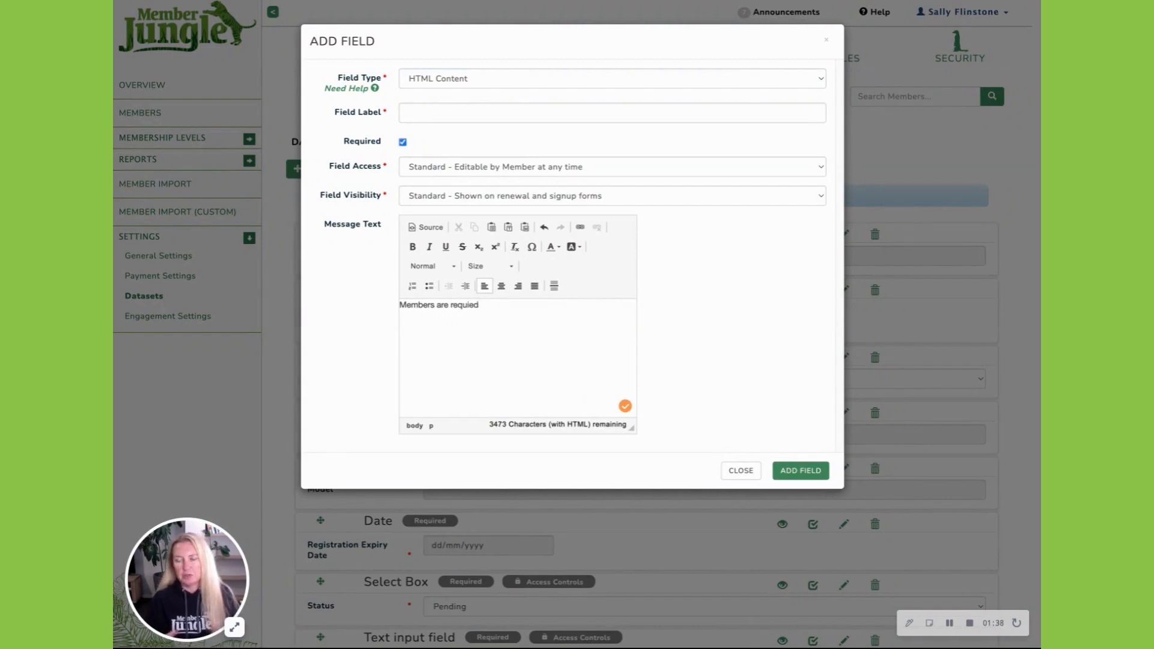
{"action": "key", "text": "BackSpace"}
{"action": "key", "text": "BackSpace"}
{"action": "key", "text": "BackSpace"}
{"action": "type", "text": "ired...."}
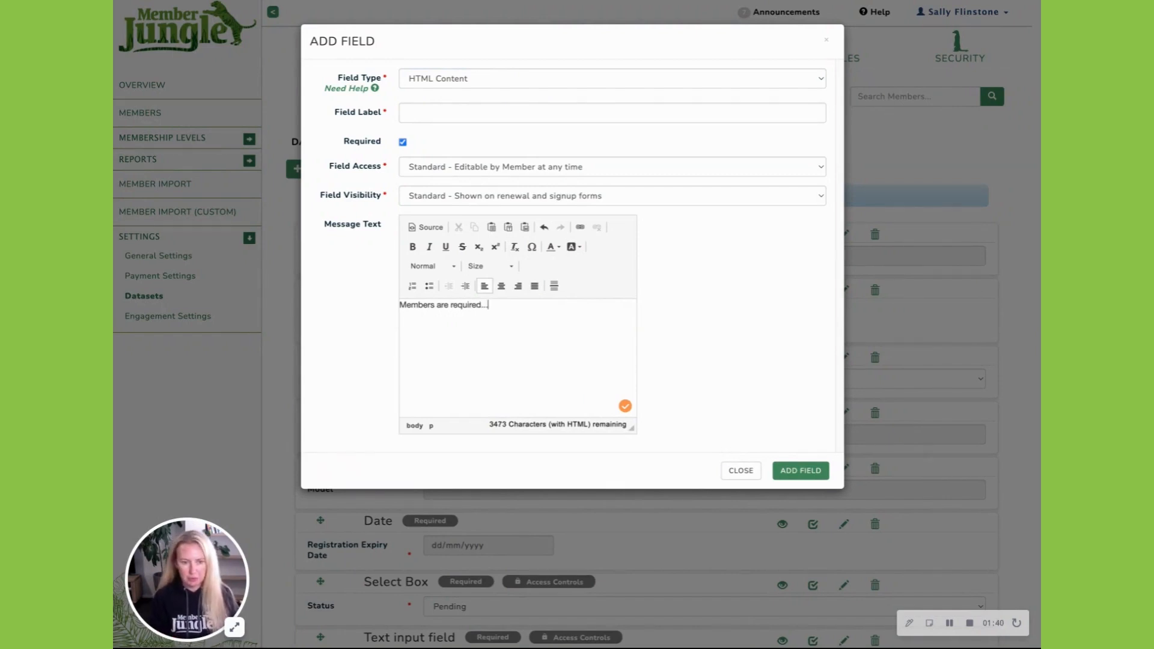
Label the HTML Content field "details" and add it to the dataset form.
{"action": "left_click", "coordinate": [461, 110]}
{"action": "type", "text": "details"}
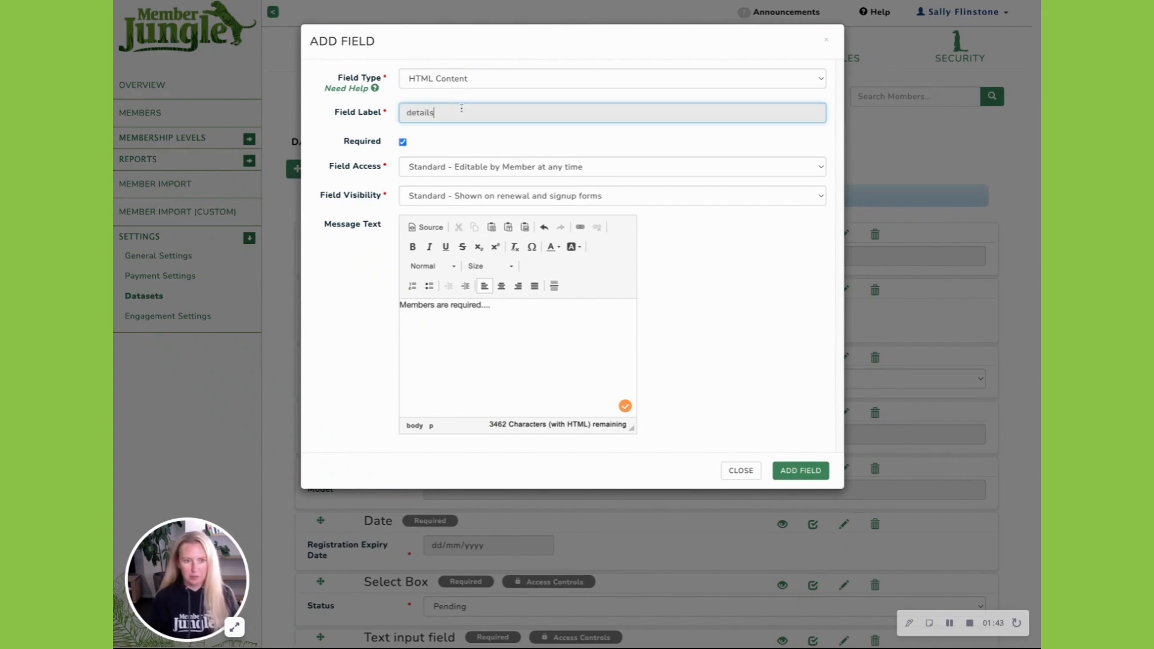
{"action": "left_click", "coordinate": [793, 468]}
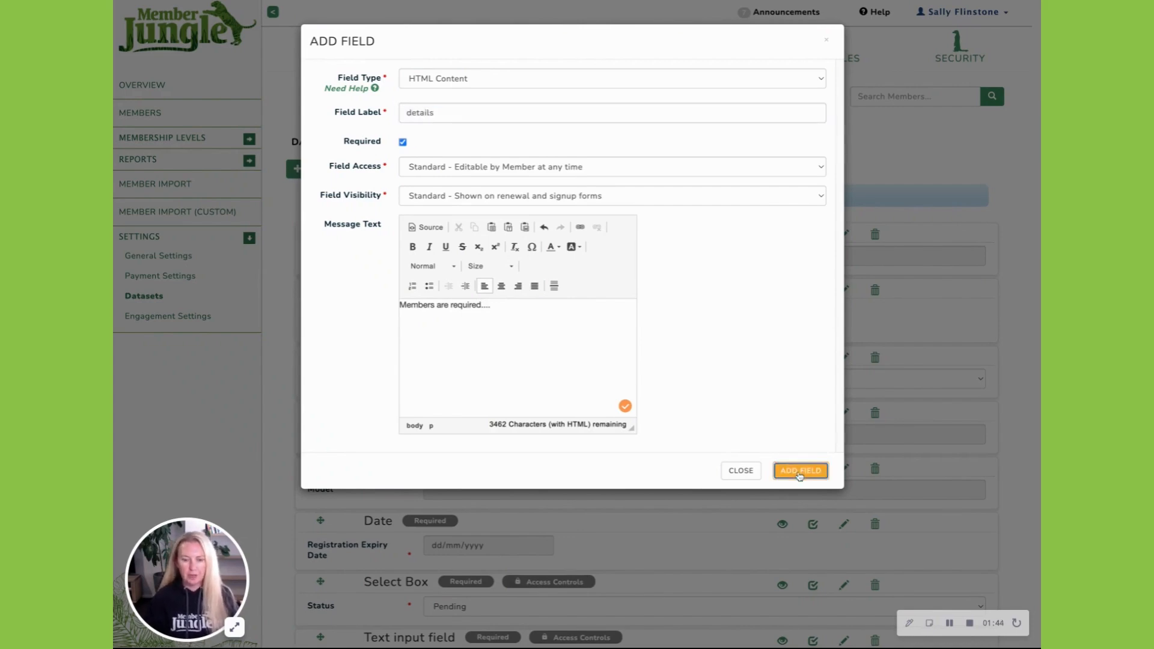
Move the new HTML Content field to directly above the Photos section heading.
{"action": "scroll", "coordinate": [547, 435], "scroll_direction": "down", "scroll_amount": 8}
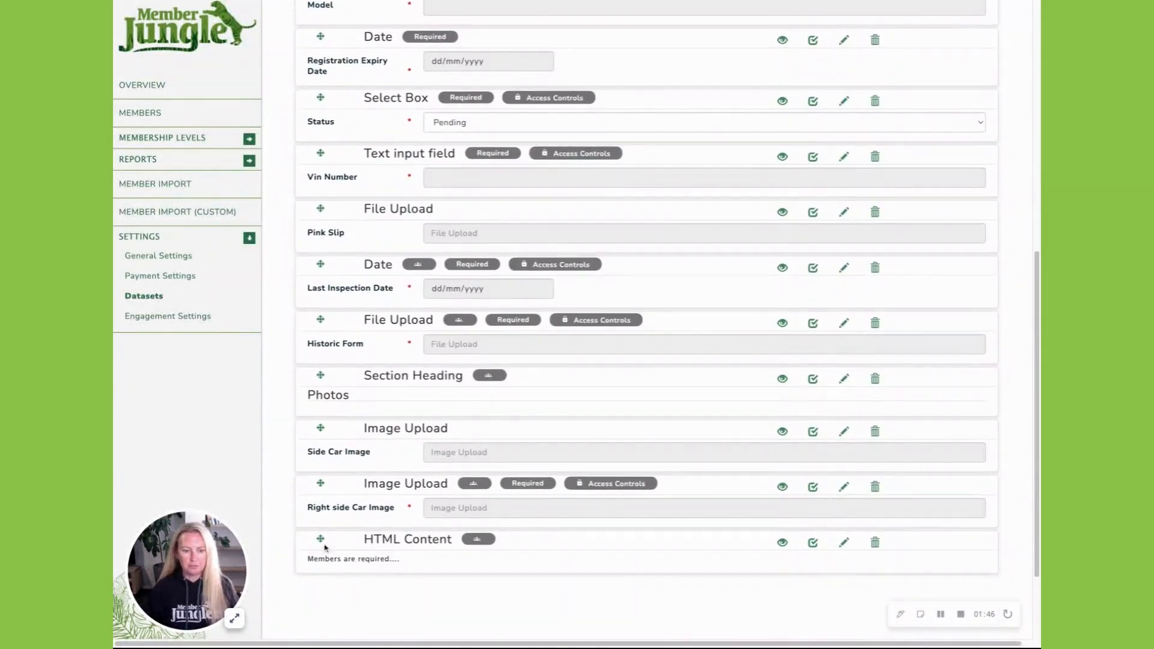
{"action": "left_click_drag", "start_coordinate": [319, 539], "coordinate": [322, 545]}
{"action": "left_click_drag", "start_coordinate": [321, 254], "coordinate": [320, 389]}
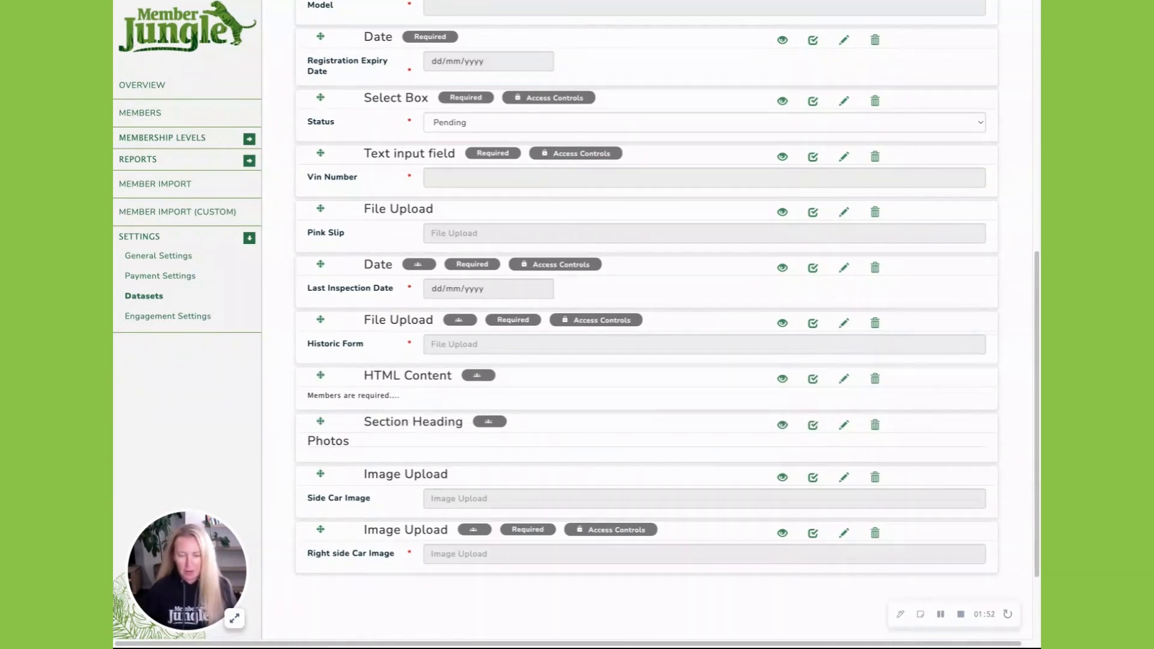
Set the field access of the Right side Car Image field to "Restricted - Editable by Member in application form".
{"action": "left_click", "coordinate": [844, 534]}
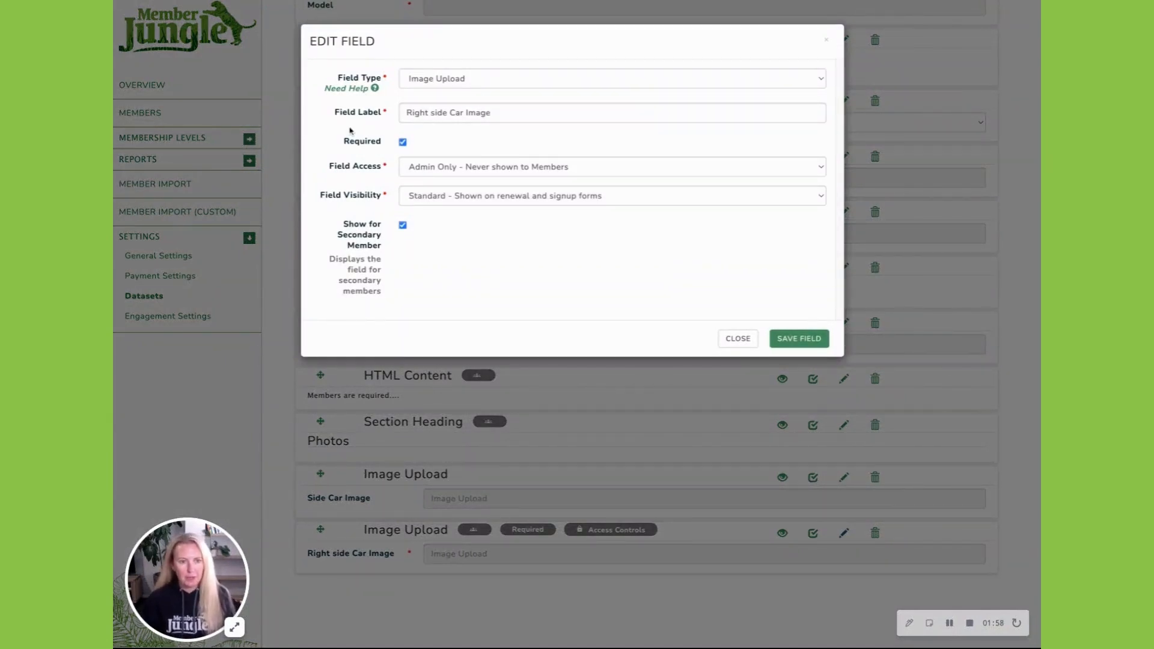
{"action": "left_click", "coordinate": [435, 169]}
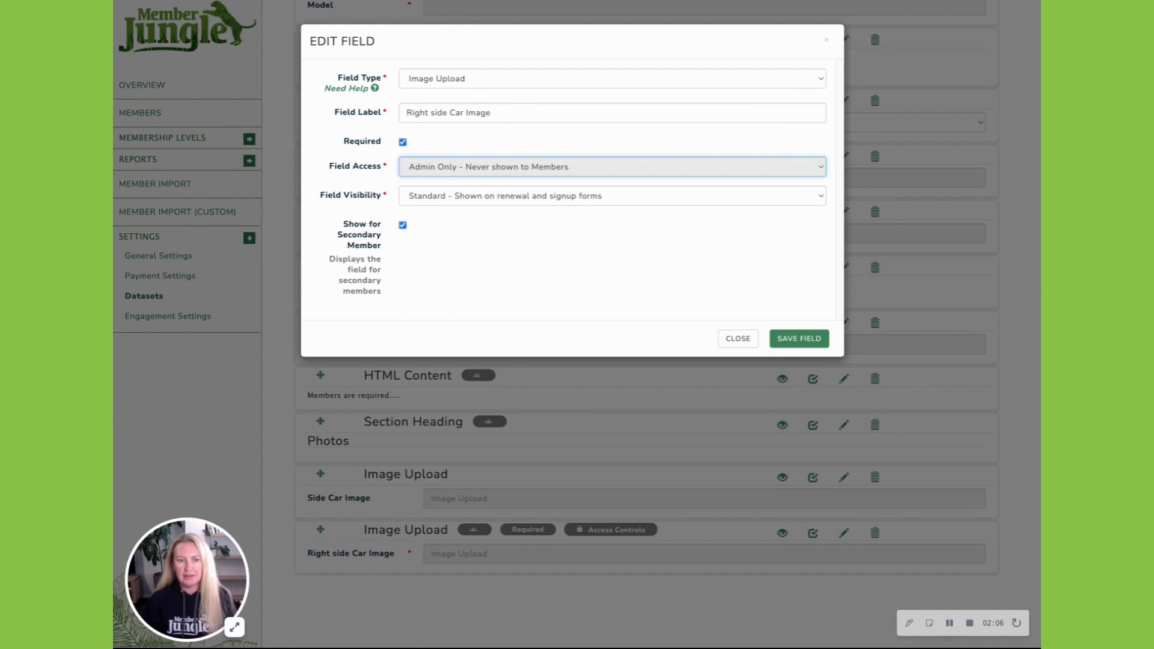
{"action": "left_click", "coordinate": [461, 223]}
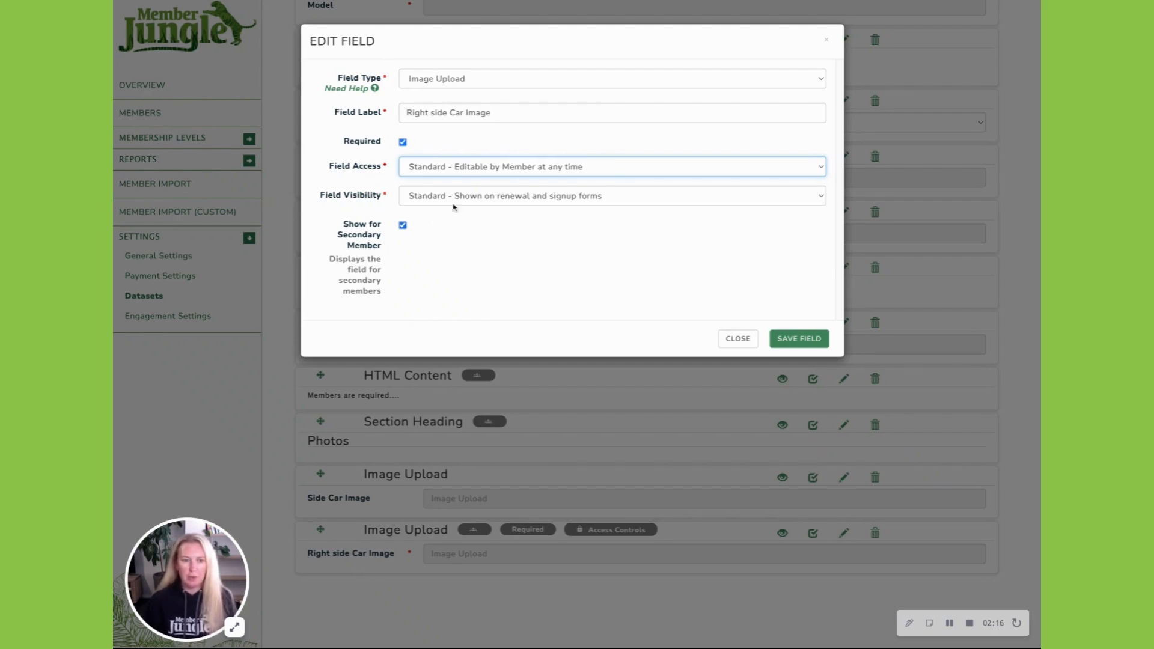
{"action": "left_click", "coordinate": [485, 182]}
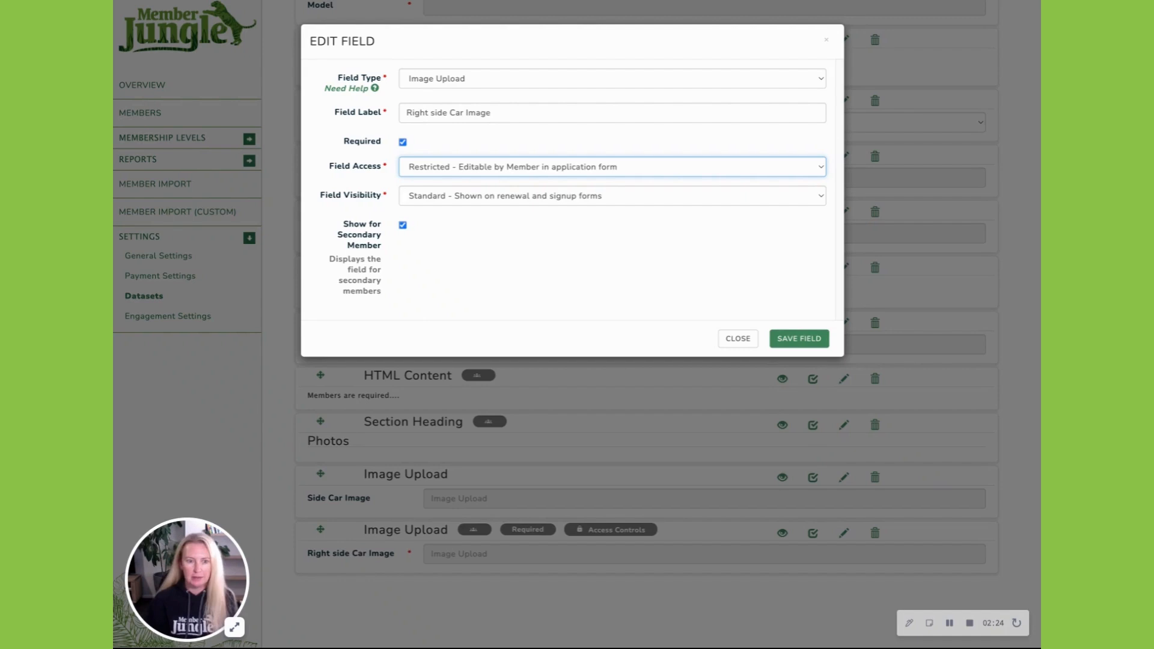
Set the image field's visibility to "Standard - Shown on renewal and signup forms" and save the field.
{"action": "left_click", "coordinate": [508, 199]}
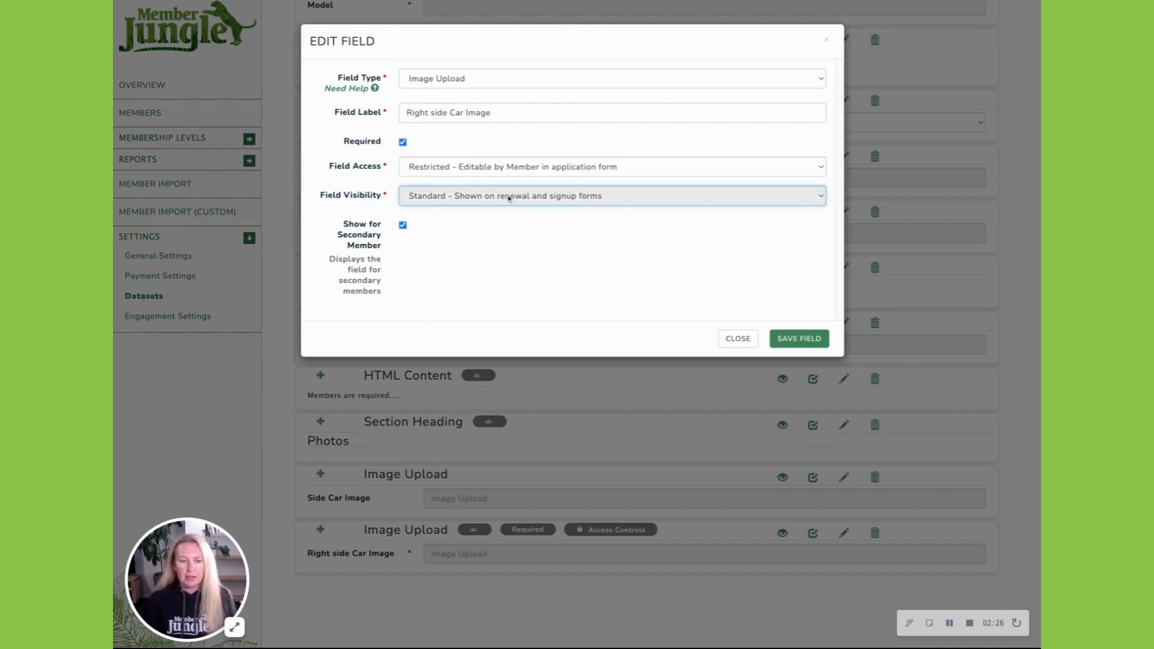
{"action": "left_click", "coordinate": [514, 216]}
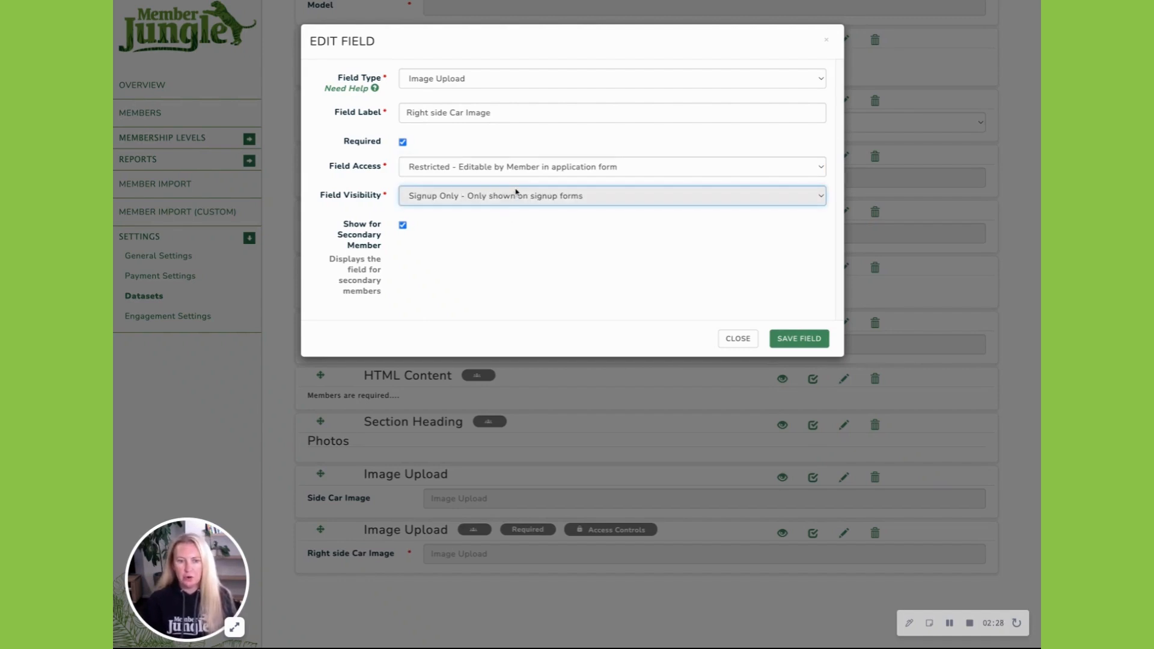
{"action": "left_click", "coordinate": [515, 209]}
{"action": "left_click", "coordinate": [569, 210]}
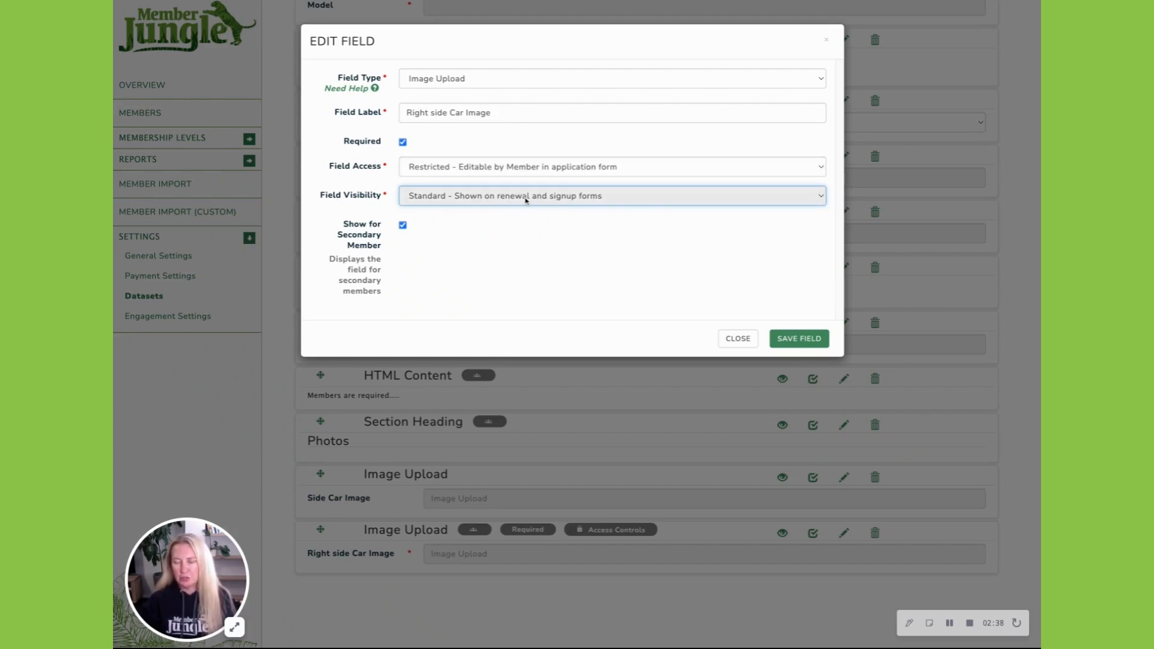
{"action": "left_click", "coordinate": [799, 340]}
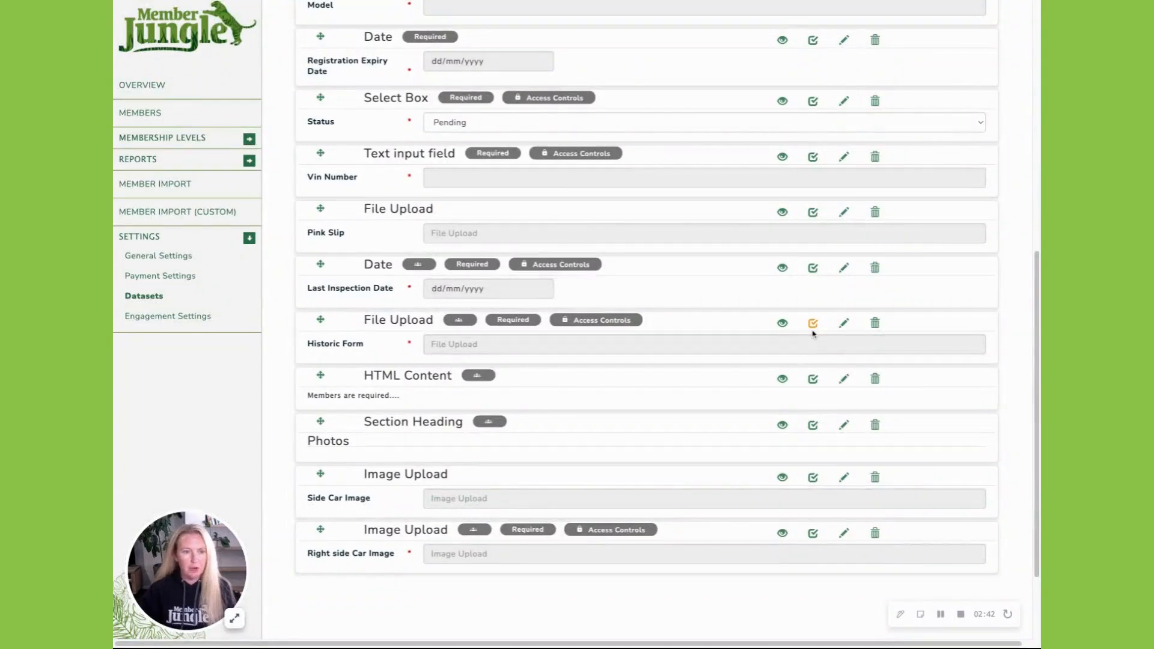
Review the Vin Number field's access, visibility and Show for Secondary Member settings, and save the field.
{"action": "left_click", "coordinate": [844, 156]}
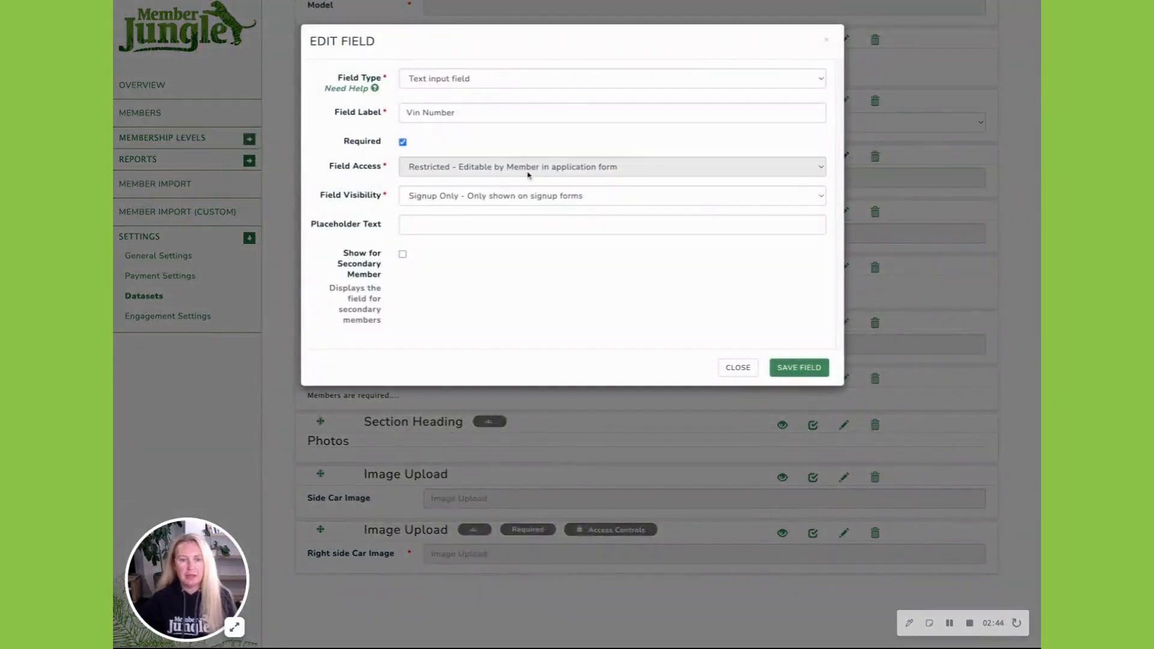
{"action": "left_click", "coordinate": [529, 174]}
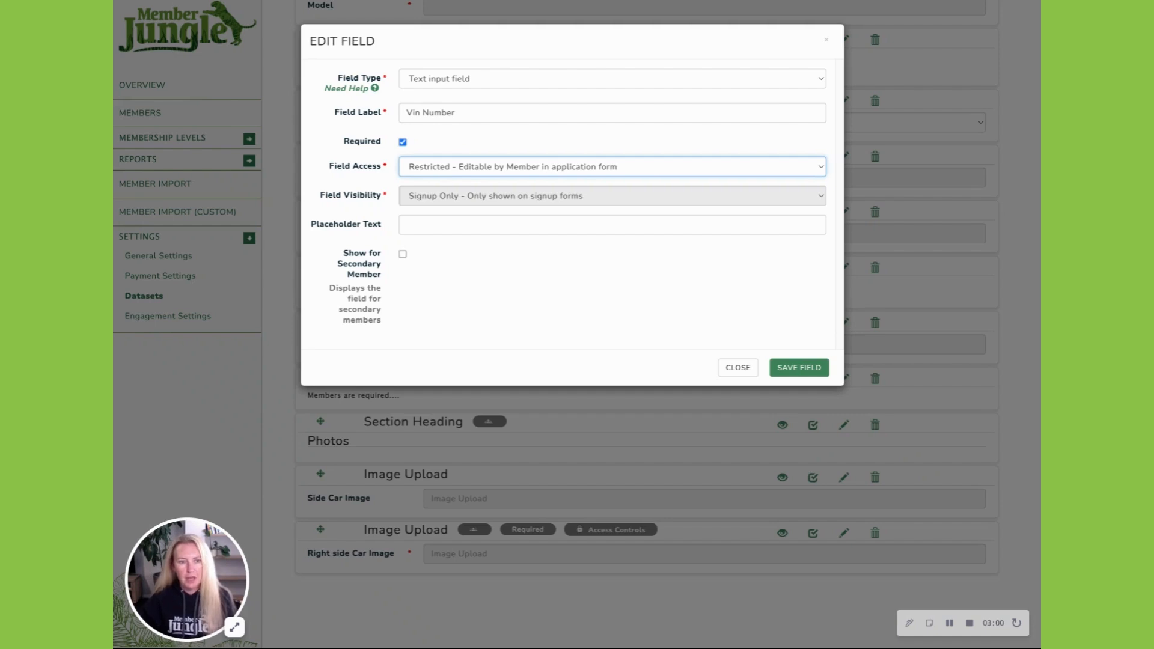
{"action": "left_click_drag", "start_coordinate": [335, 255], "coordinate": [382, 318]}
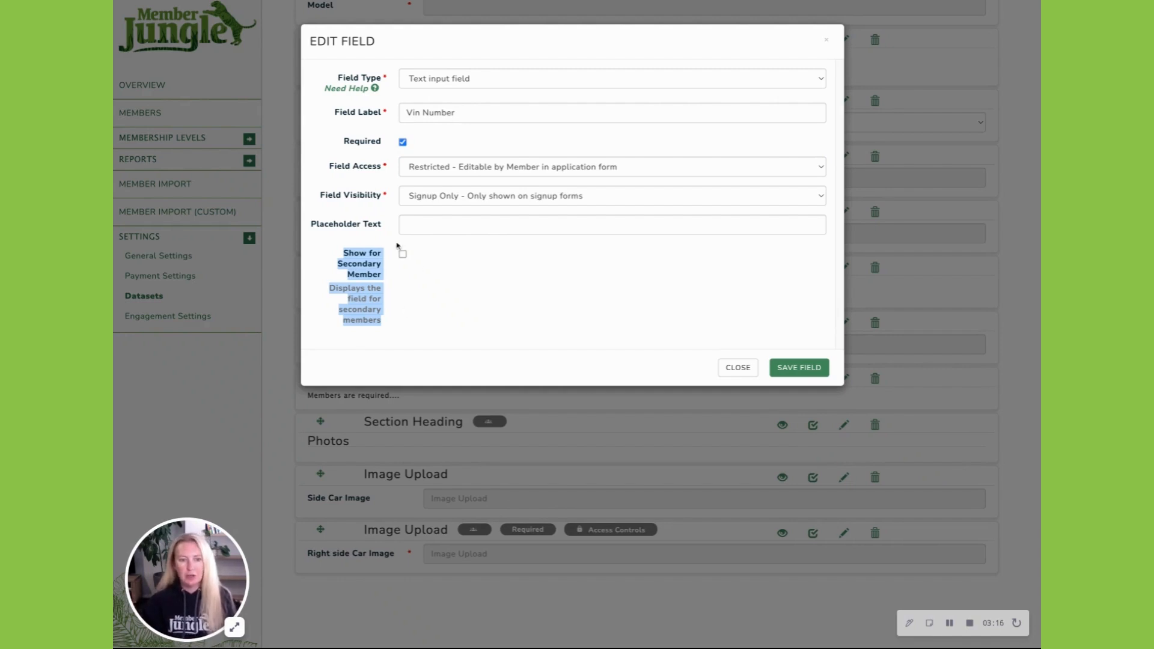
{"action": "left_click", "coordinate": [340, 257]}
{"action": "triple_click", "coordinate": [339, 256]}
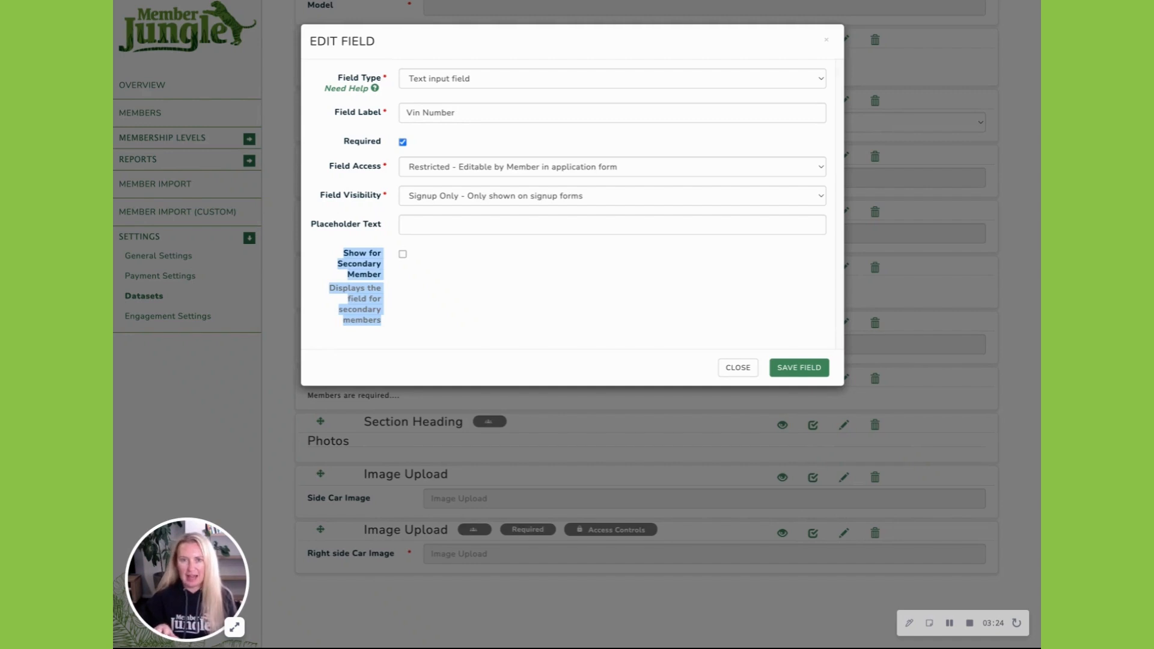
{"action": "left_click", "coordinate": [794, 367]}
{"action": "scroll", "coordinate": [792, 369], "scroll_direction": "up", "scroll_amount": 8}
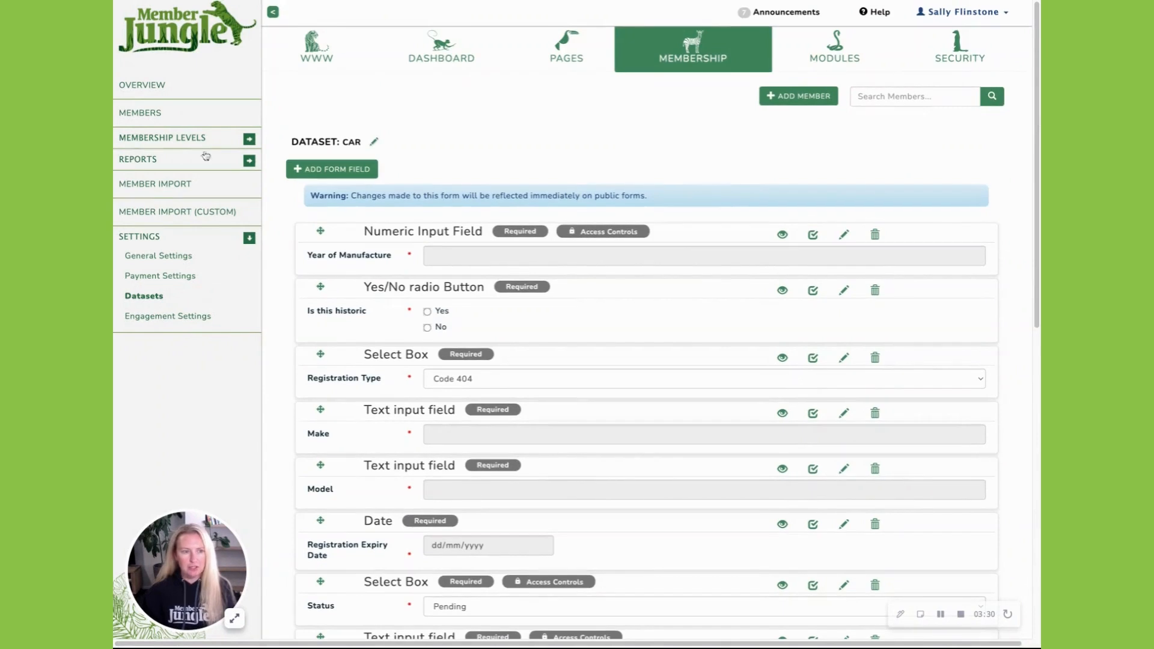
Open the membership form builder for the Car Club Membership level.
{"action": "left_click", "coordinate": [163, 137]}
{"action": "left_click", "coordinate": [148, 157]}
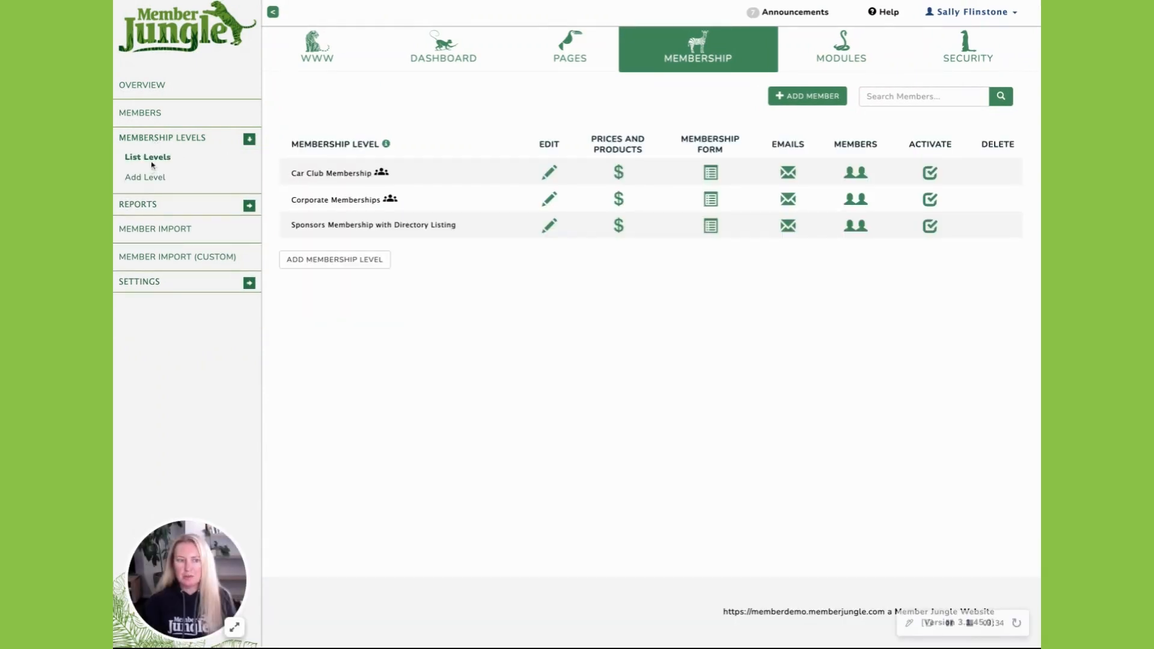
{"action": "left_click", "coordinate": [711, 173]}
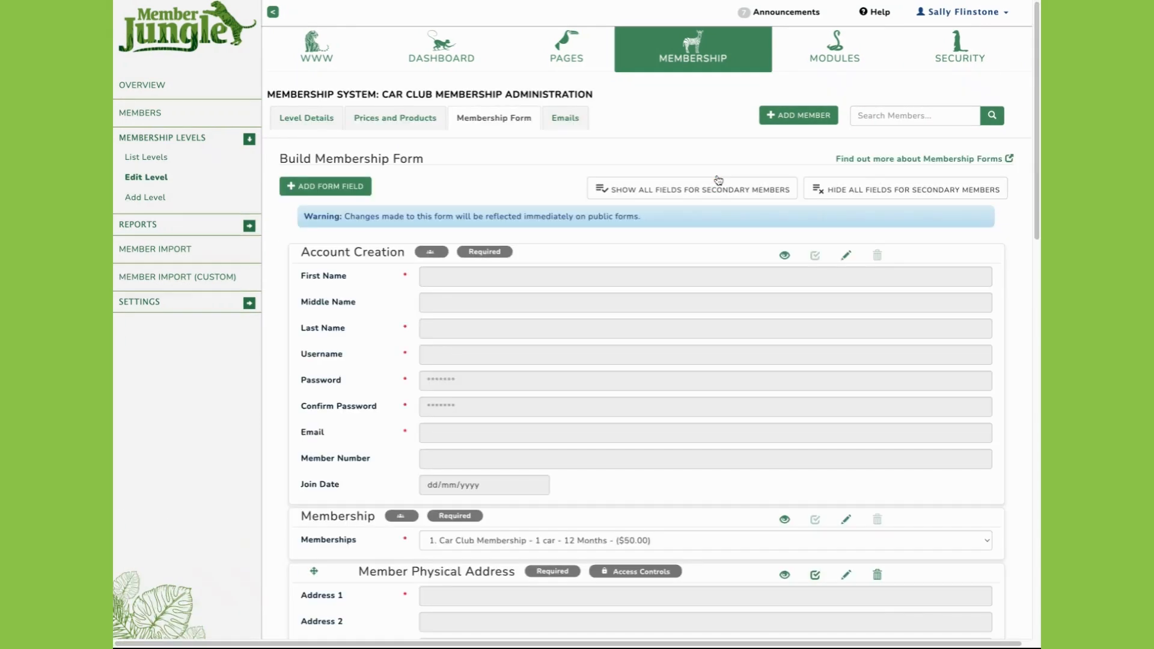
{"action": "left_click", "coordinate": [360, 187]}
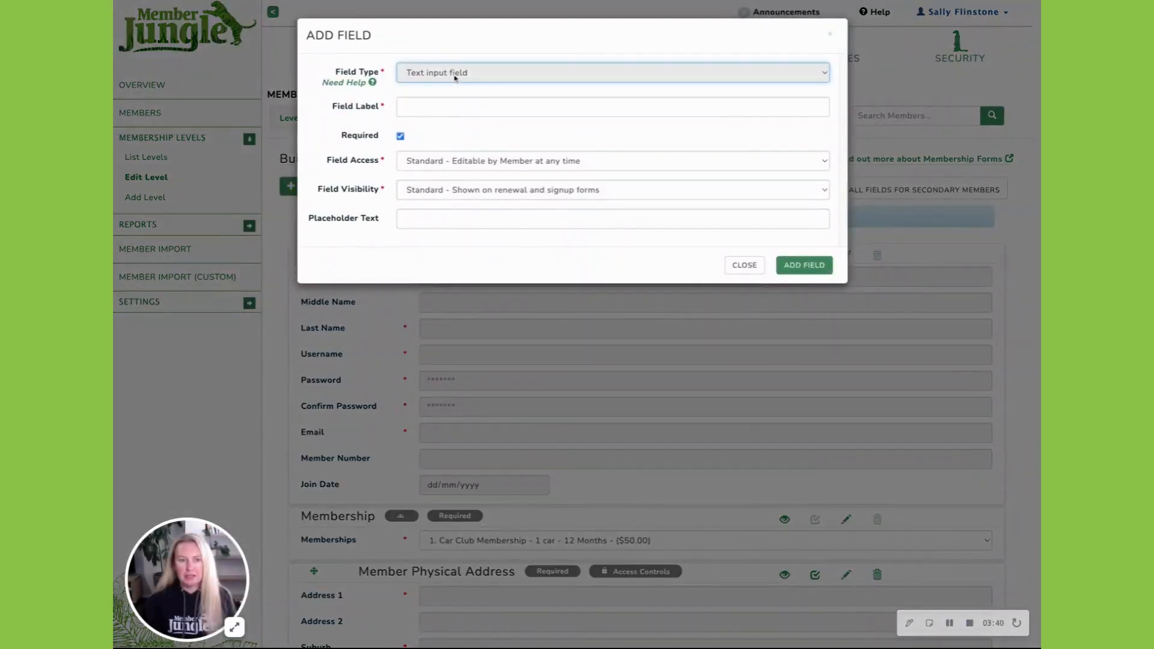
{"action": "left_click", "coordinate": [455, 78]}
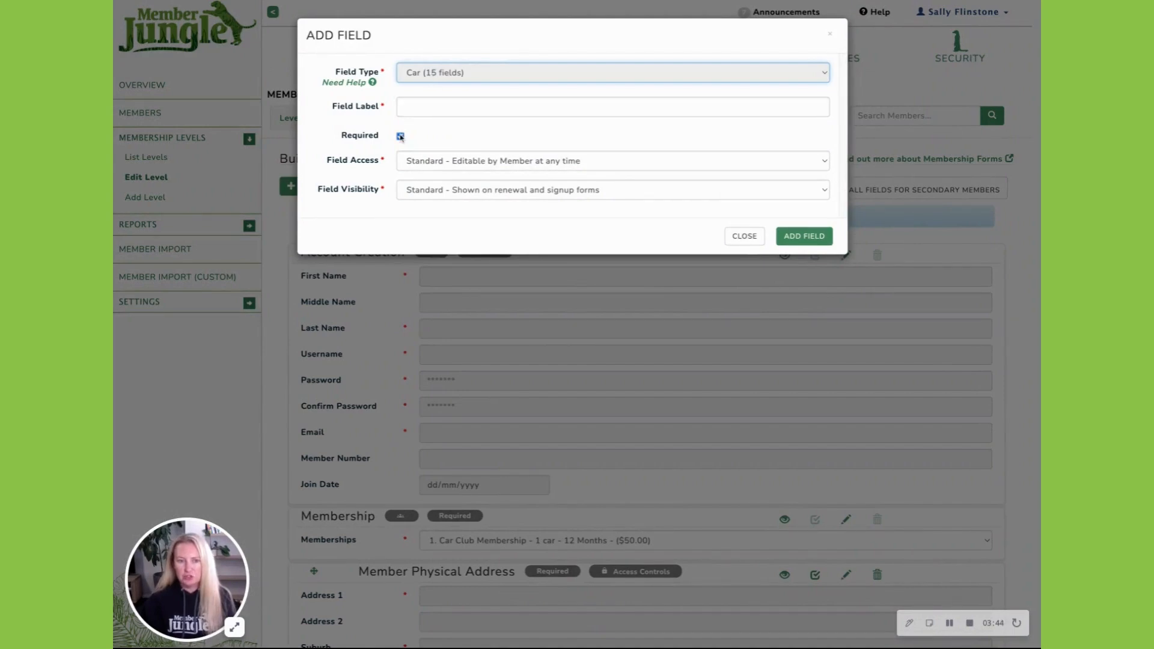
{"action": "left_click", "coordinate": [743, 236]}
Review the Car dataset field's settings in the membership form, especially the Dataset Limits for each membership product, and close them without saving.
{"action": "scroll", "coordinate": [703, 359], "scroll_direction": "down", "scroll_amount": 10}
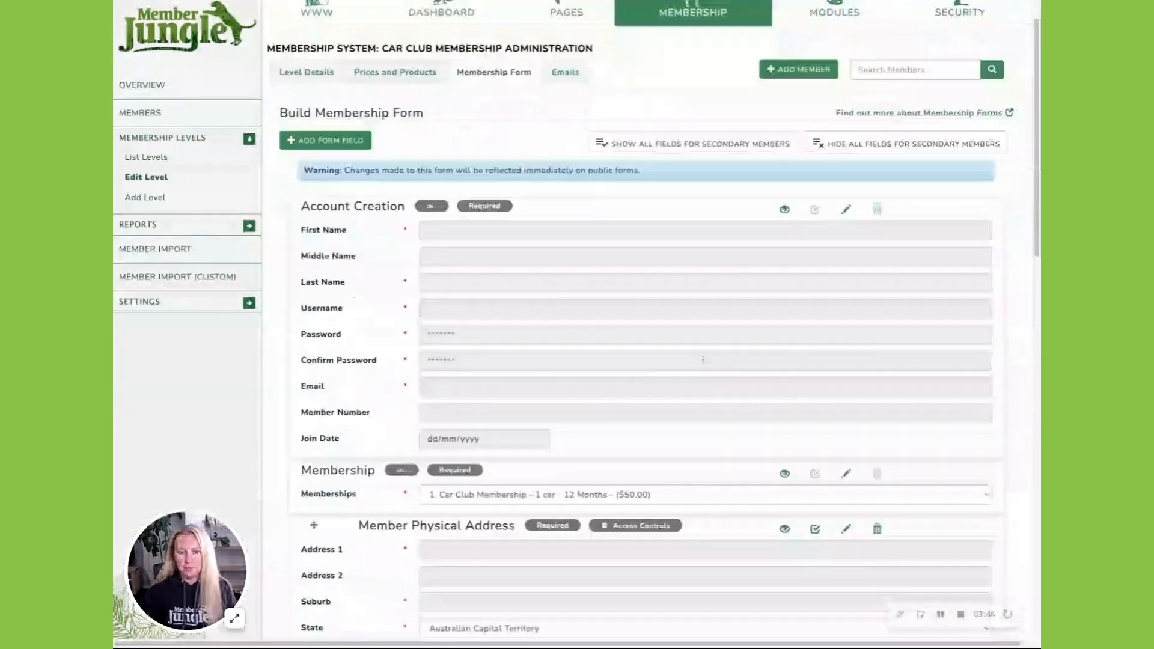
{"action": "scroll", "coordinate": [703, 359], "scroll_direction": "down", "scroll_amount": 4}
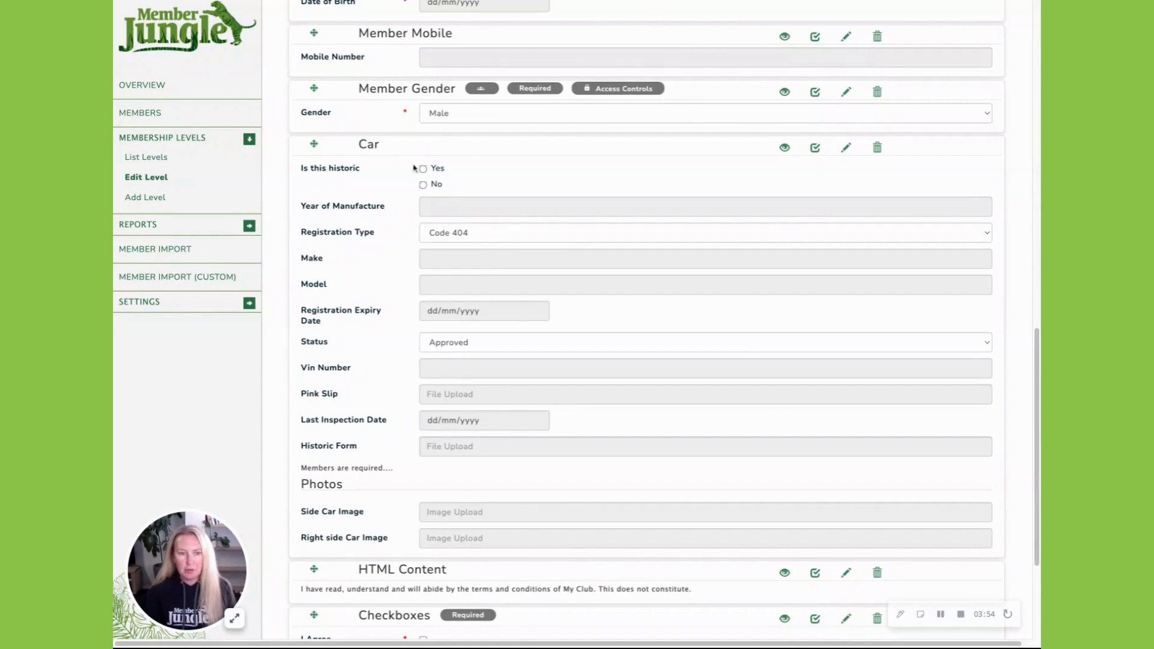
{"action": "left_click", "coordinate": [847, 147]}
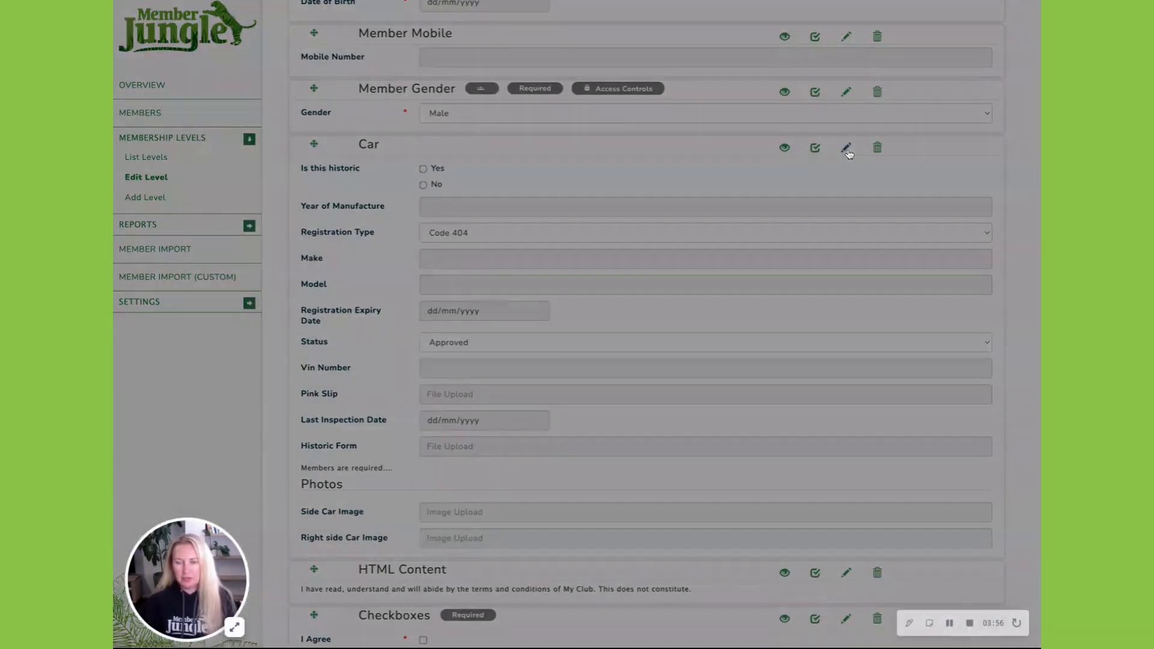
{"action": "scroll", "coordinate": [692, 222], "scroll_direction": "down", "scroll_amount": 2}
{"action": "scroll", "coordinate": [692, 222], "scroll_direction": "down", "scroll_amount": 1}
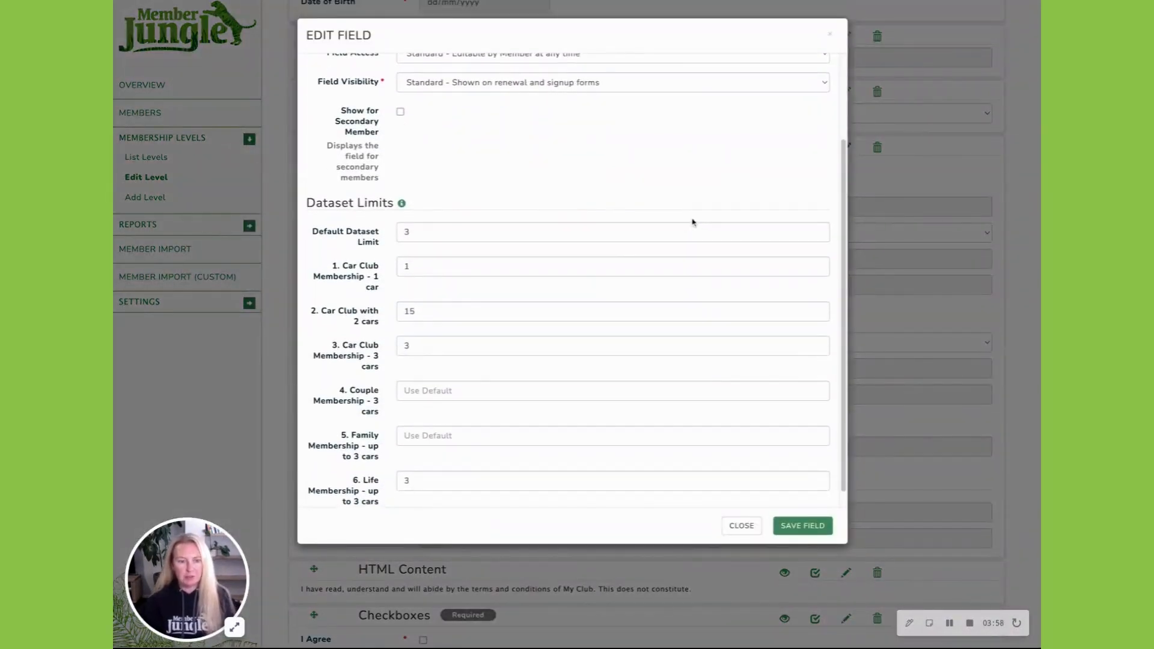
{"action": "triple_click", "coordinate": [307, 206]}
{"action": "left_click_drag", "start_coordinate": [307, 206], "coordinate": [462, 494]}
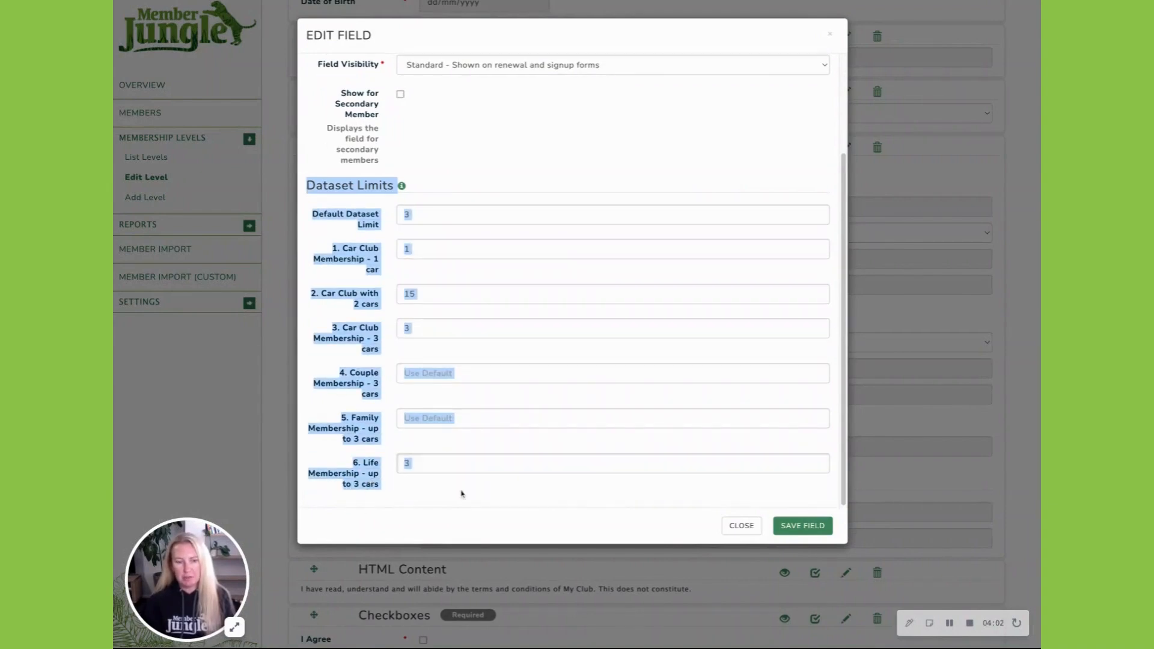
{"action": "left_click", "coordinate": [741, 525]}
Check the level's membership products and prices, and return to its membership form.
{"action": "scroll", "coordinate": [446, 126], "scroll_direction": "up", "scroll_amount": 8}
{"action": "scroll", "coordinate": [446, 126], "scroll_direction": "up", "scroll_amount": 10}
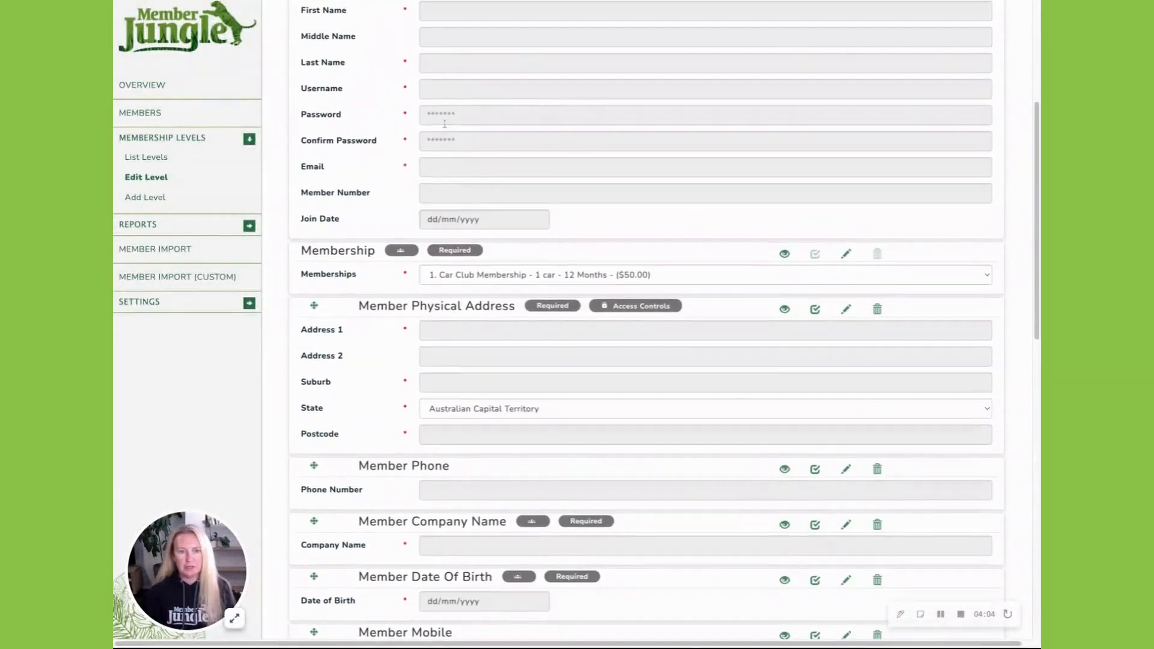
{"action": "left_click", "coordinate": [439, 119]}
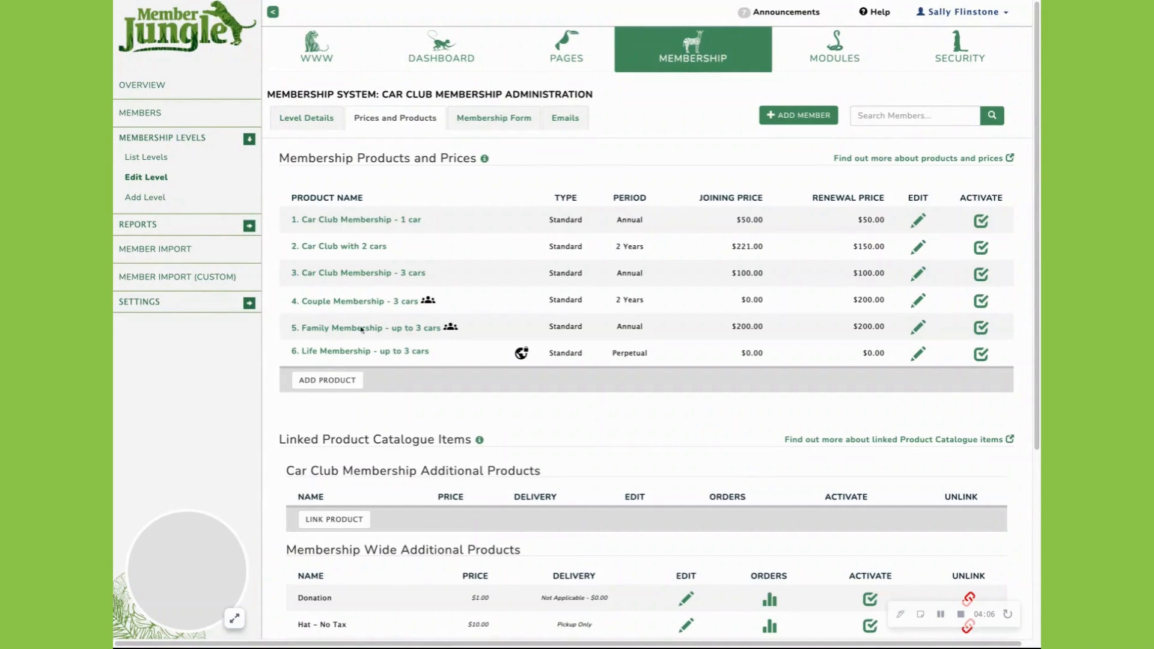
{"action": "left_click", "coordinate": [517, 123]}
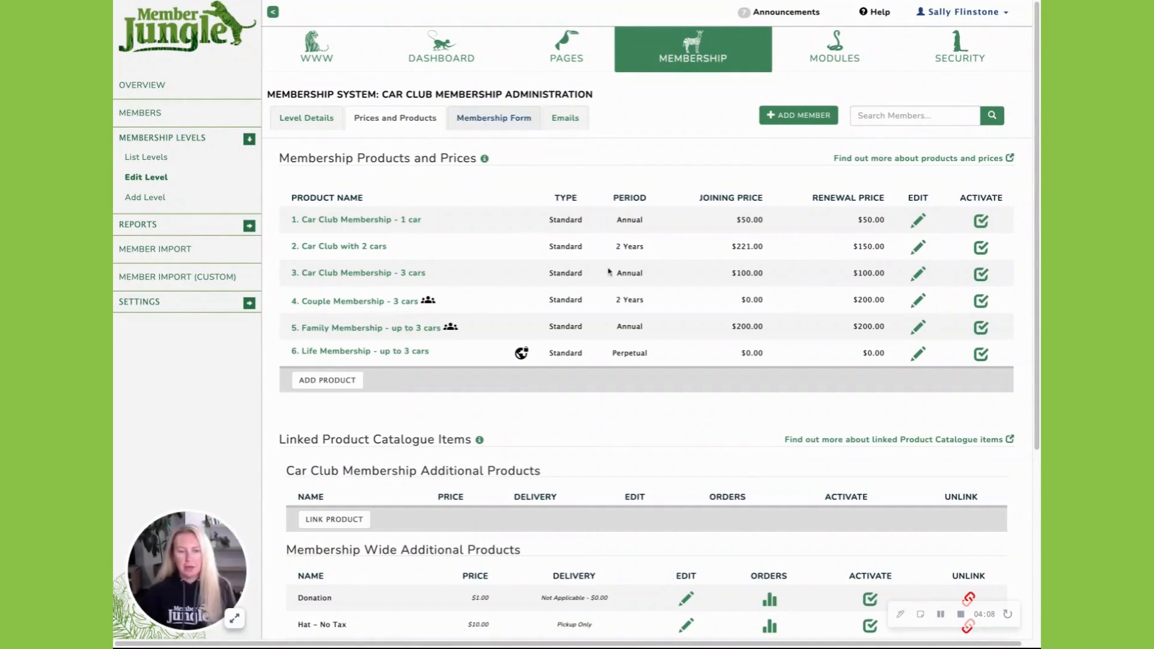
Edit the Car field in the membership form and set its Default Dataset Limit to 0.
{"action": "scroll", "coordinate": [608, 270], "scroll_direction": "down", "scroll_amount": 10}
{"action": "scroll", "coordinate": [608, 270], "scroll_direction": "down", "scroll_amount": 2}
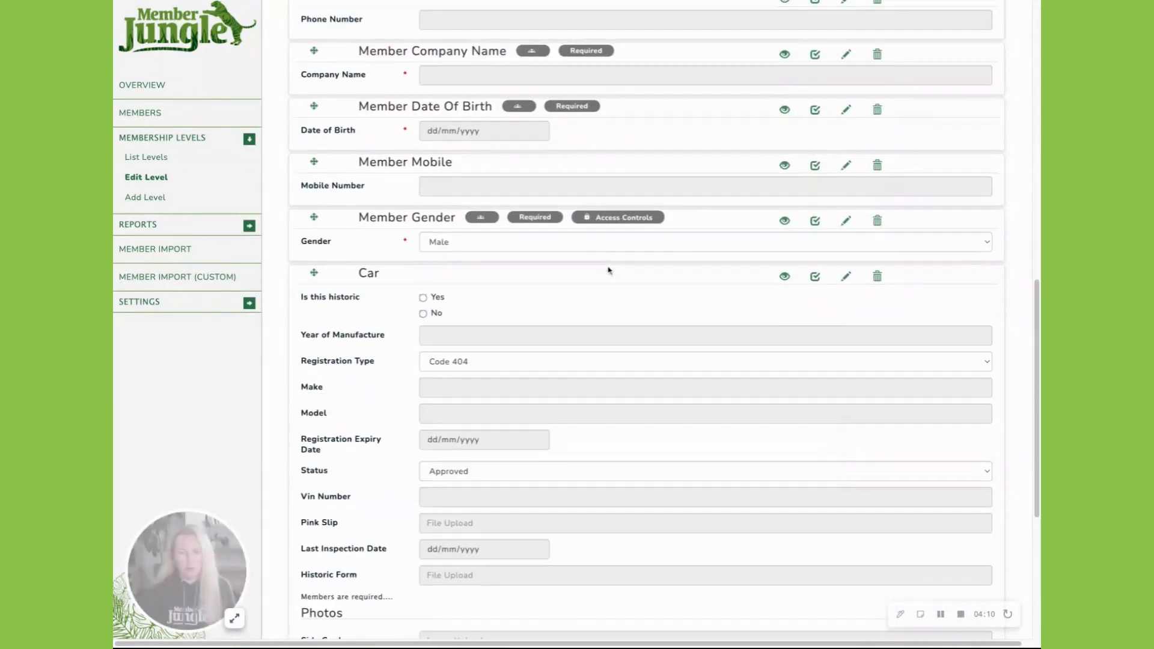
{"action": "left_click", "coordinate": [843, 276]}
{"action": "scroll", "coordinate": [592, 246], "scroll_direction": "down", "scroll_amount": 3}
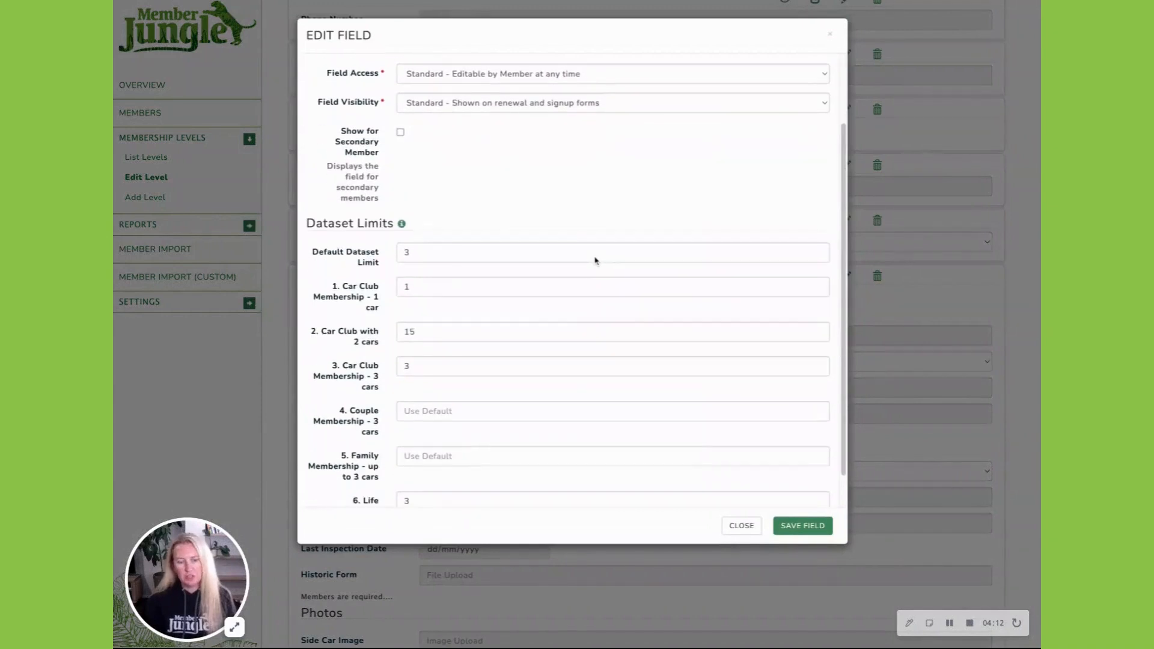
{"action": "double_click", "coordinate": [420, 215]}
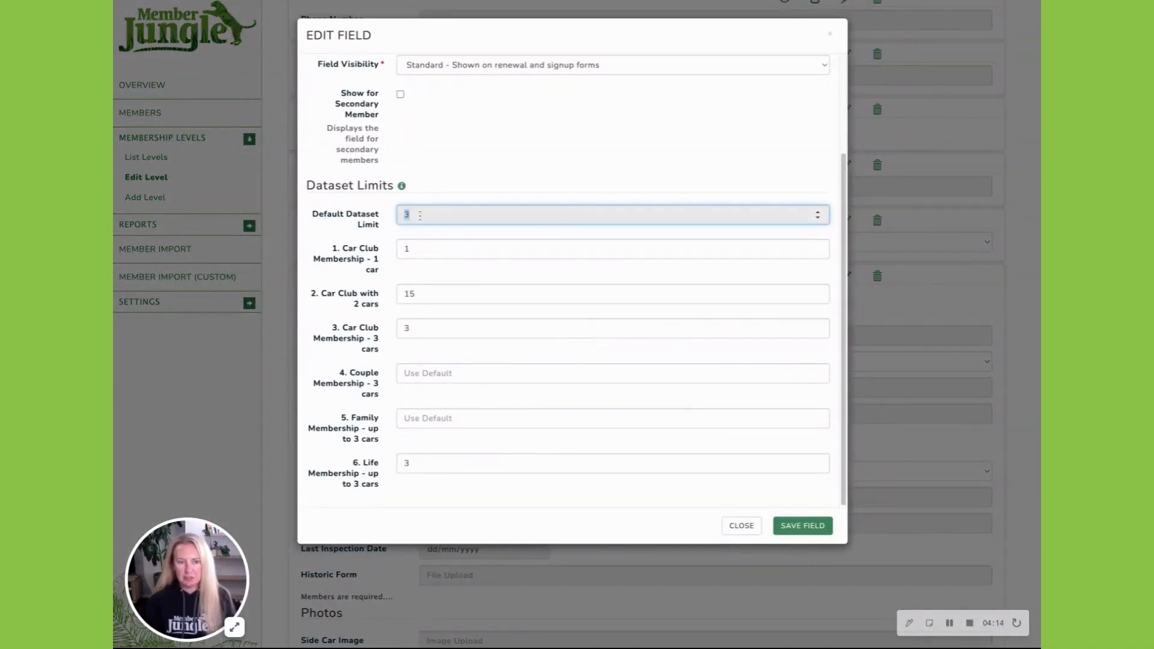
{"action": "type", "text": "1"}
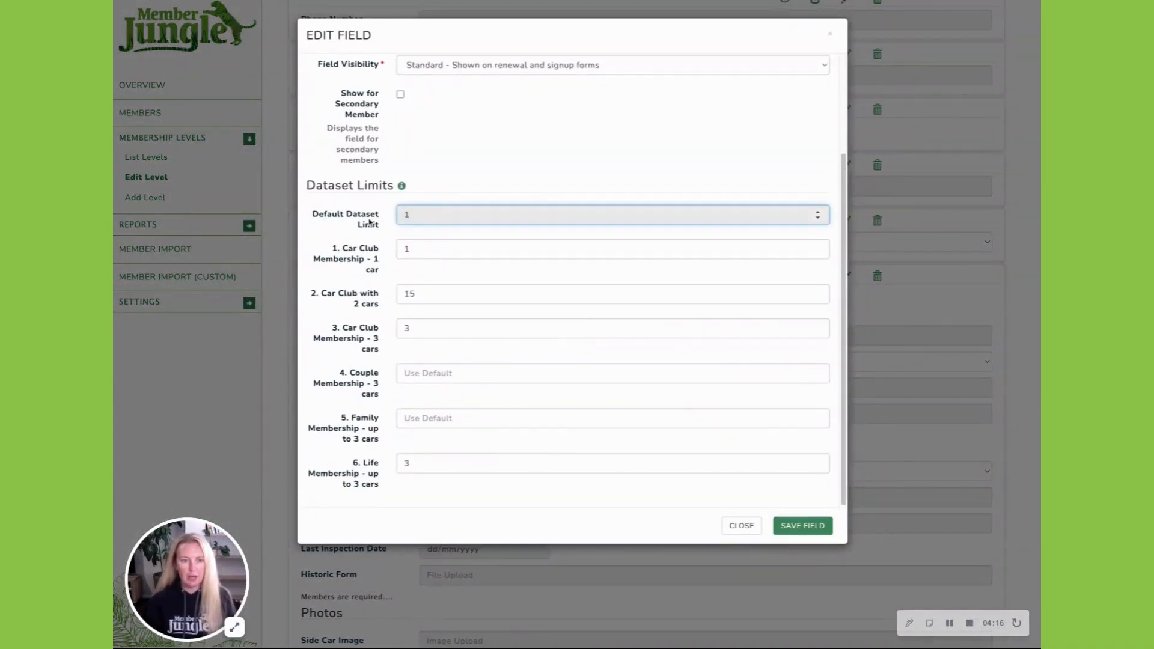
{"action": "left_click", "coordinate": [415, 248]}
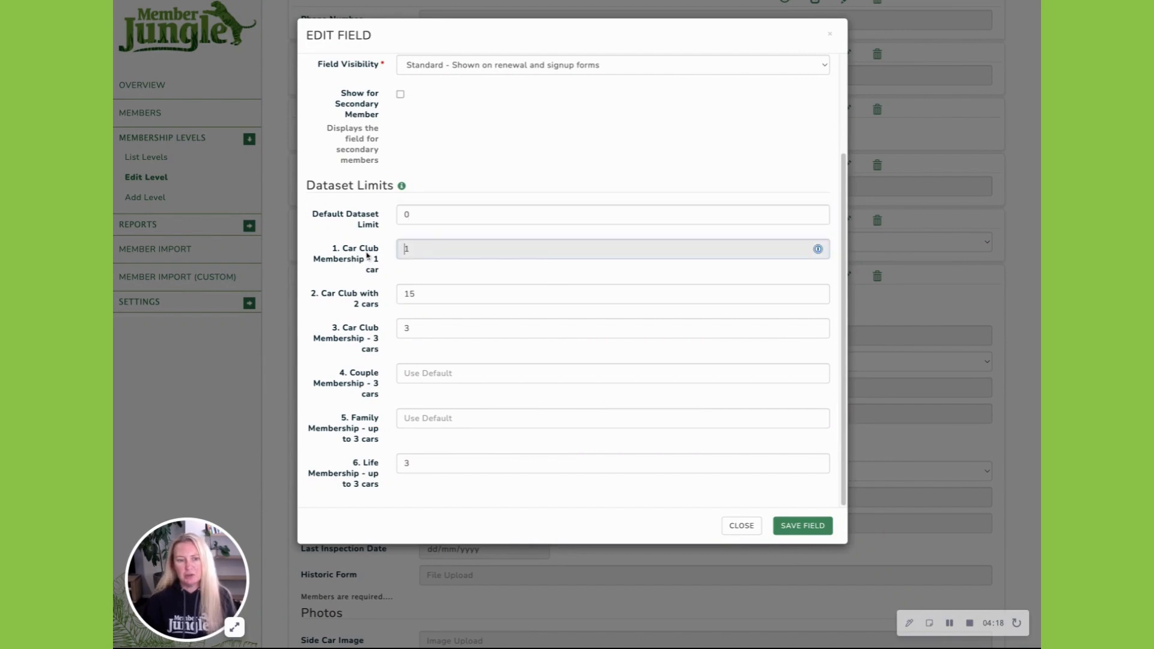
Set the dataset limit for the Car Club with 2 cars product to 2.
{"action": "left_click_drag", "start_coordinate": [380, 271], "coordinate": [343, 248]}
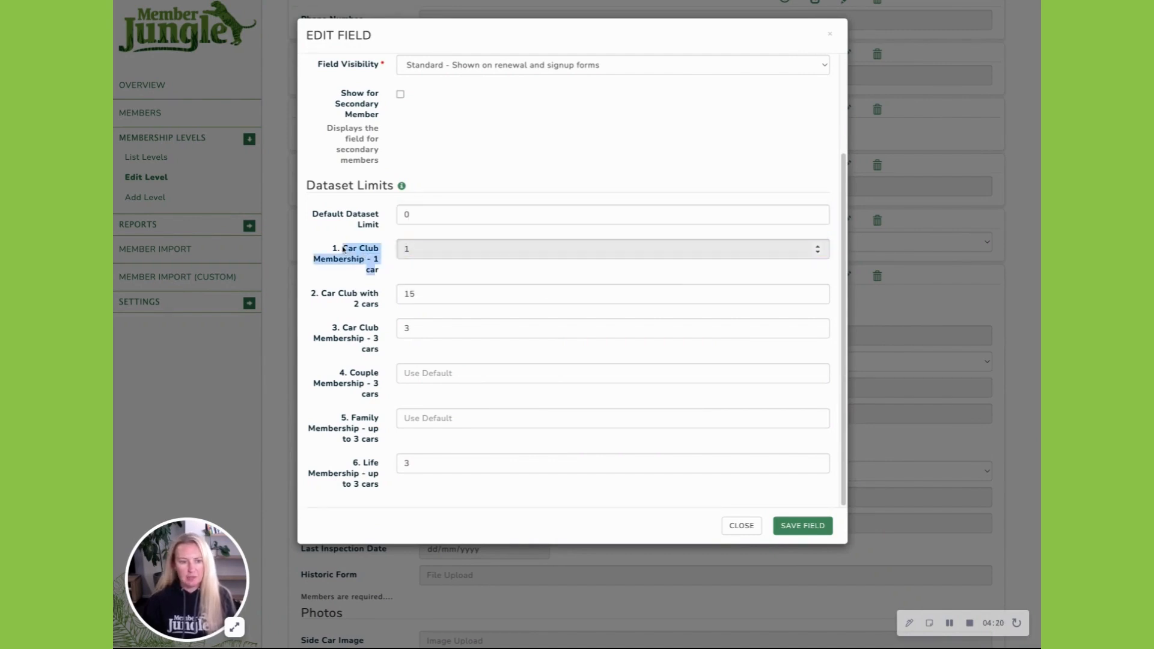
{"action": "left_click", "coordinate": [332, 301]}
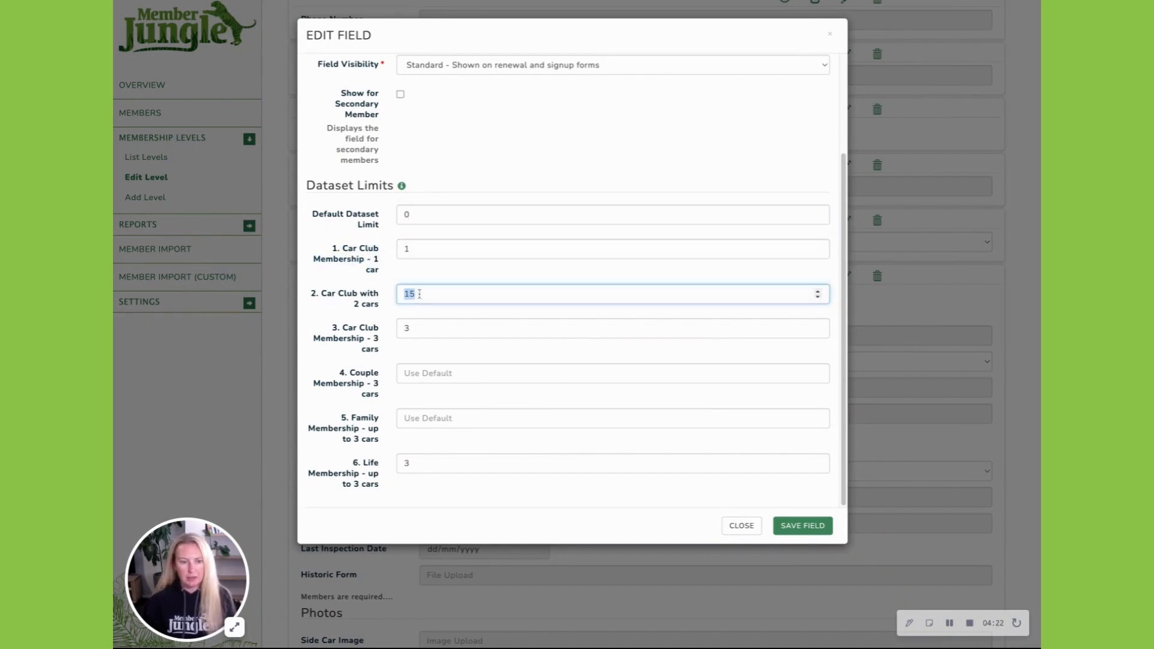
{"action": "type", "text": "2"}
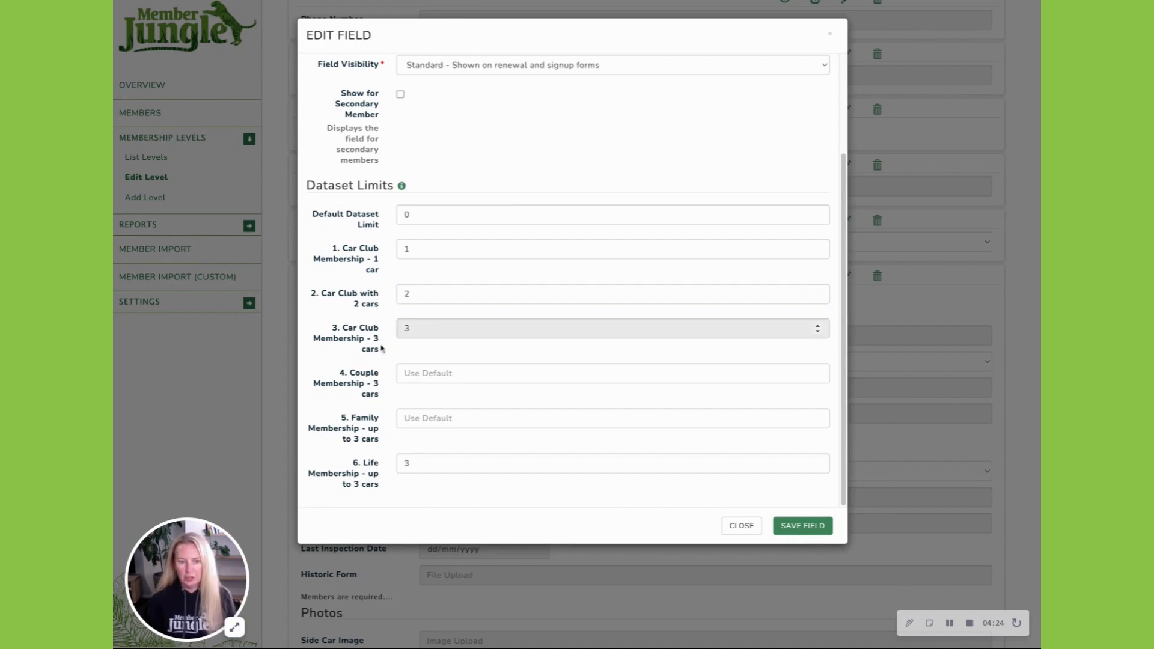
Set the dataset limits for the Couple Membership and Family Membership products to 3 and save the field.
{"action": "left_click", "coordinate": [421, 373]}
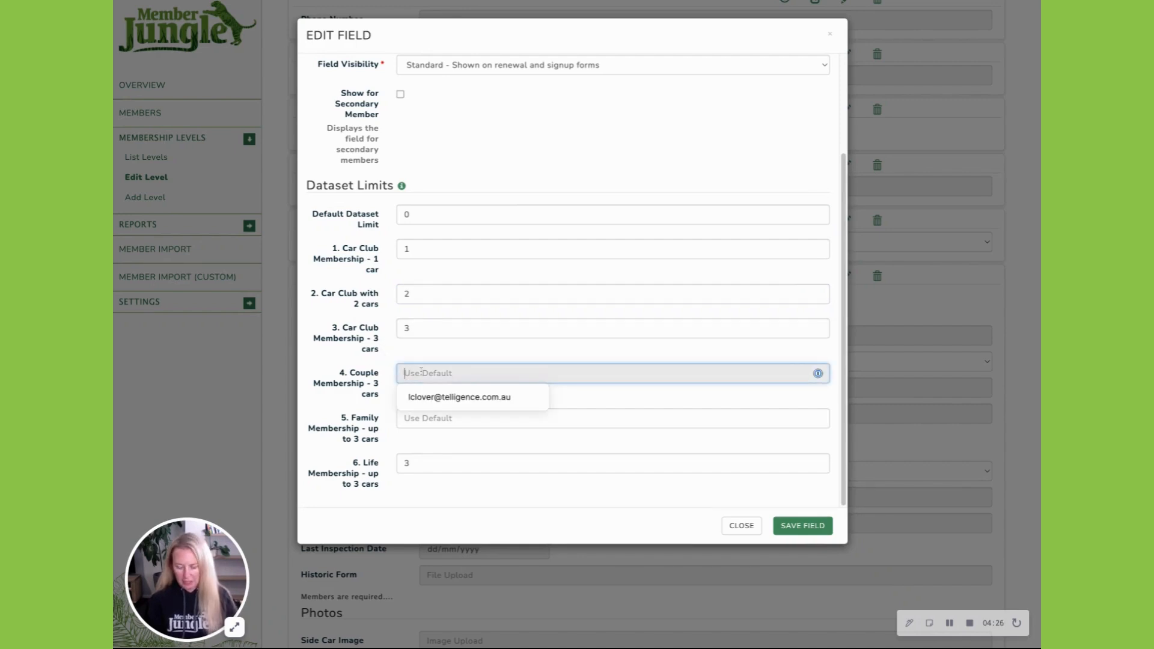
{"action": "type", "text": "3"}
{"action": "key", "text": "Tab"}
{"action": "type", "text": "3"}
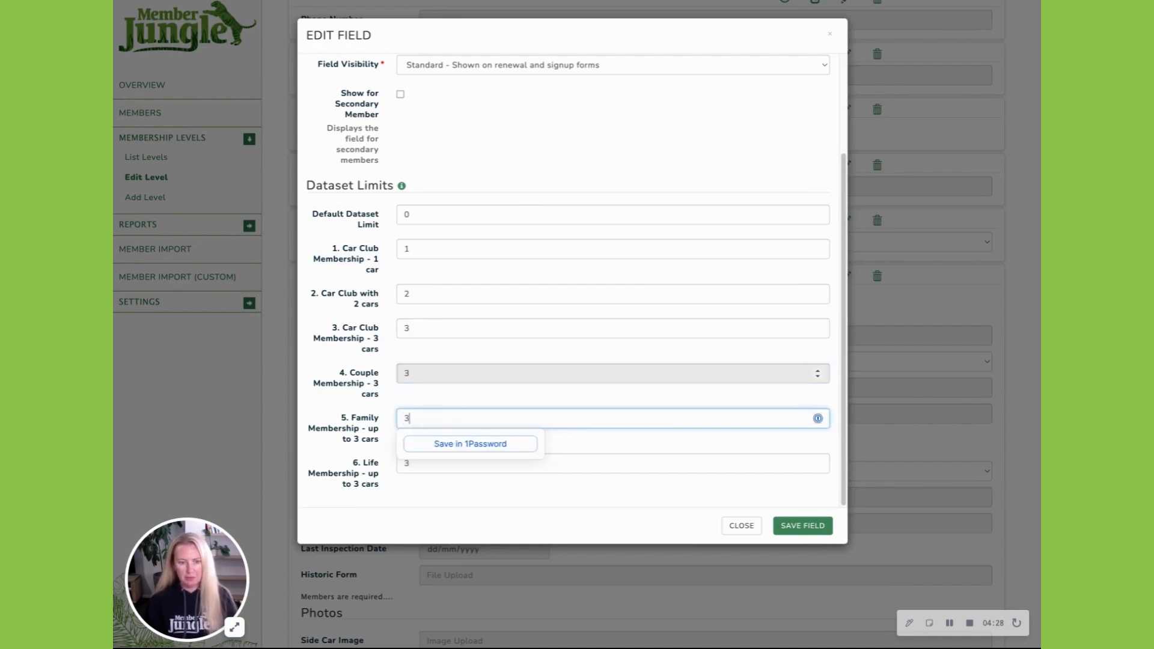
{"action": "key", "text": "Tab"}
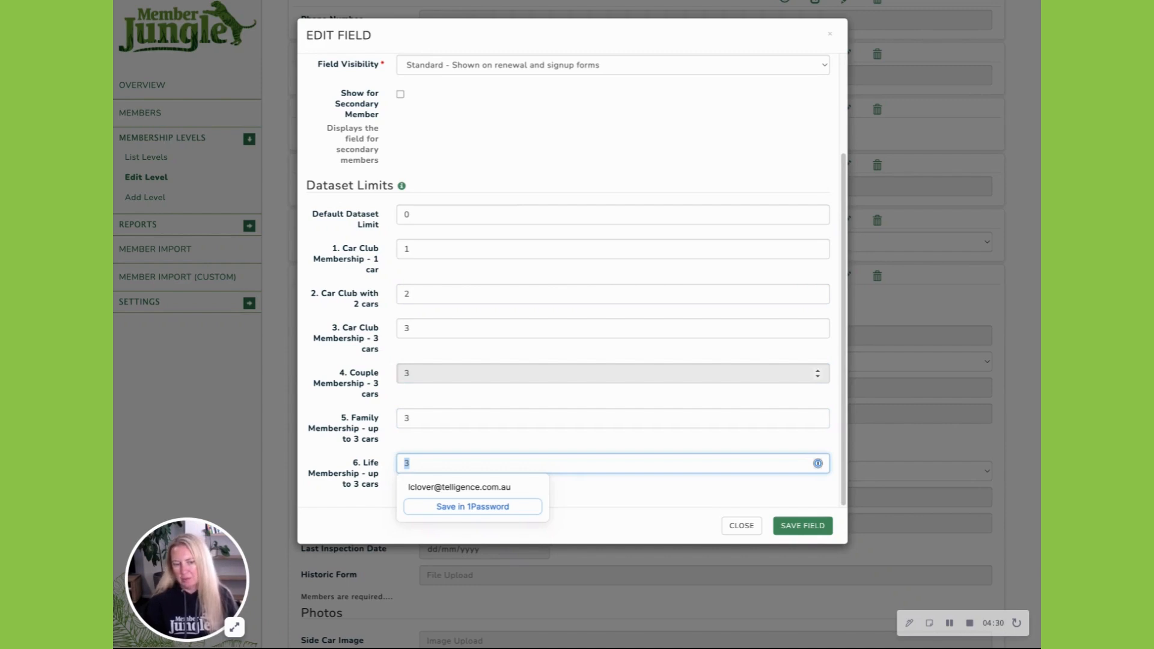
{"action": "left_click", "coordinate": [802, 526]}
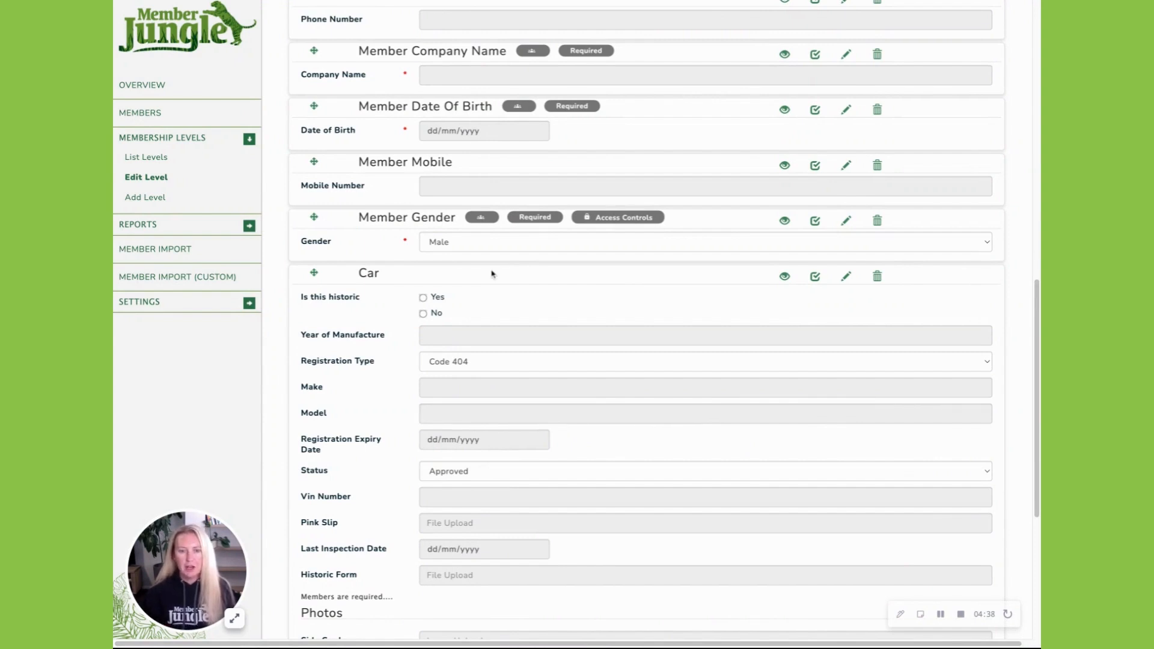
Filter the member list to the Car Club Membership level using the advanced member search.
{"action": "scroll", "coordinate": [560, 282], "scroll_direction": "up", "scroll_amount": 15}
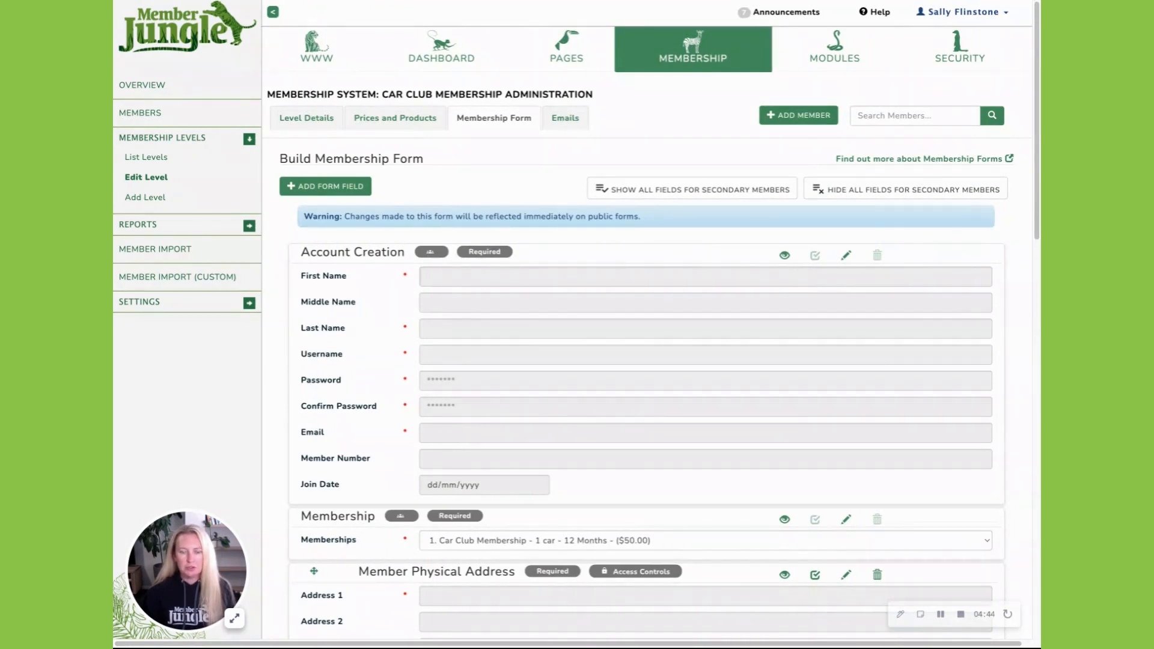
{"action": "left_click", "coordinate": [140, 112]}
{"action": "scroll", "coordinate": [563, 257], "scroll_direction": "down", "scroll_amount": 1}
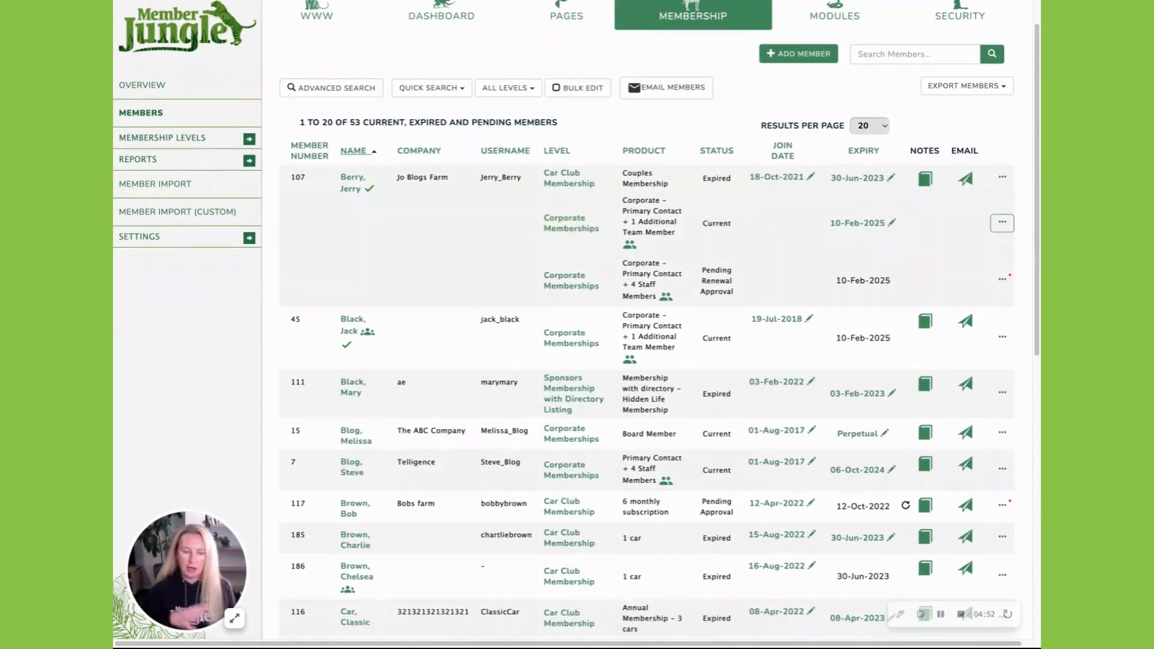
{"action": "left_click", "coordinate": [336, 87]}
{"action": "left_click", "coordinate": [459, 203]}
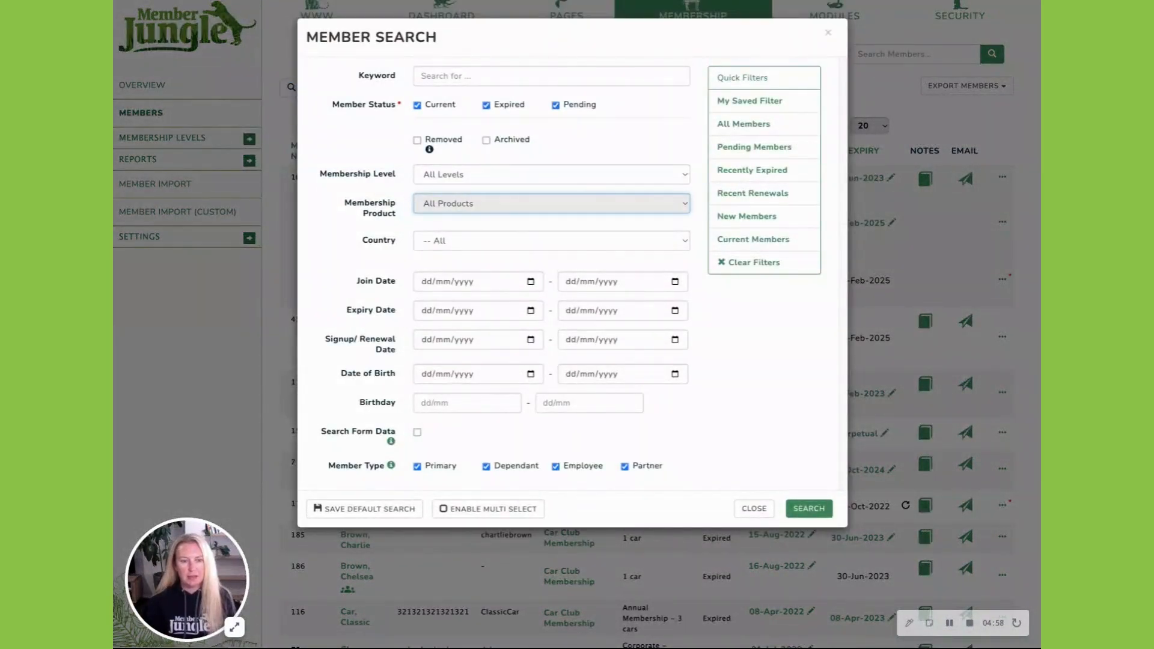
{"action": "left_click", "coordinate": [454, 174]}
{"action": "left_click", "coordinate": [577, 227]}
{"action": "left_click", "coordinate": [809, 508]}
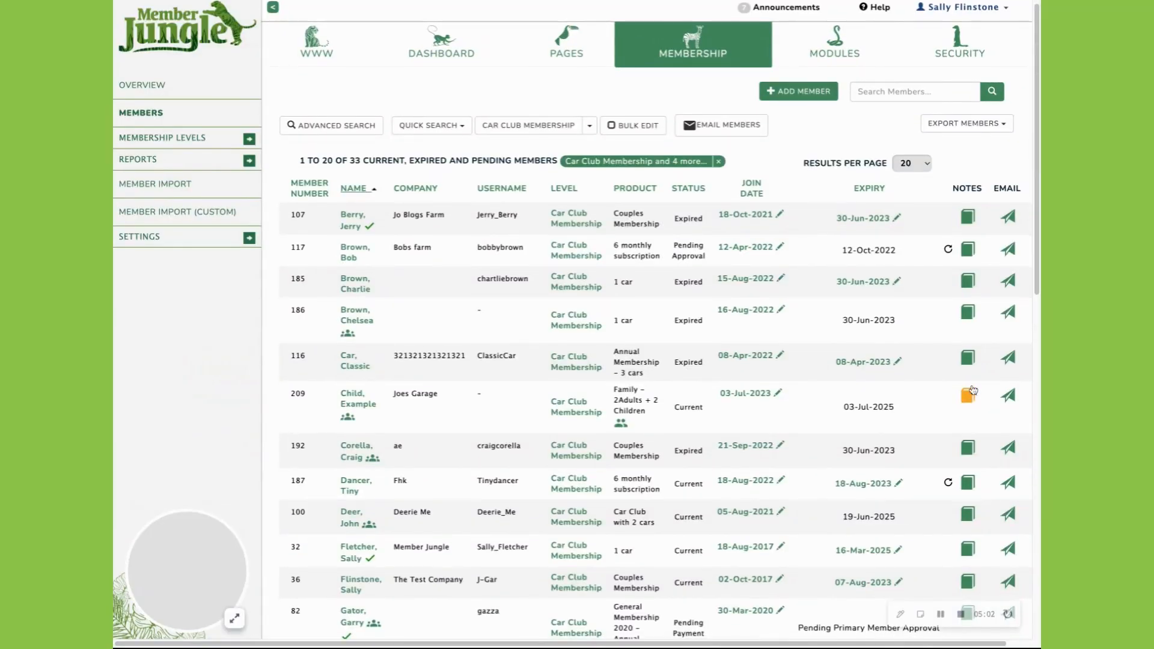
Open the account details of the member on "Annual Membership - 3 cars" and view the car recorded in their datasets.
{"action": "left_click_drag", "start_coordinate": [732, 644], "coordinate": [757, 645]}
{"action": "left_click", "coordinate": [1019, 359]}
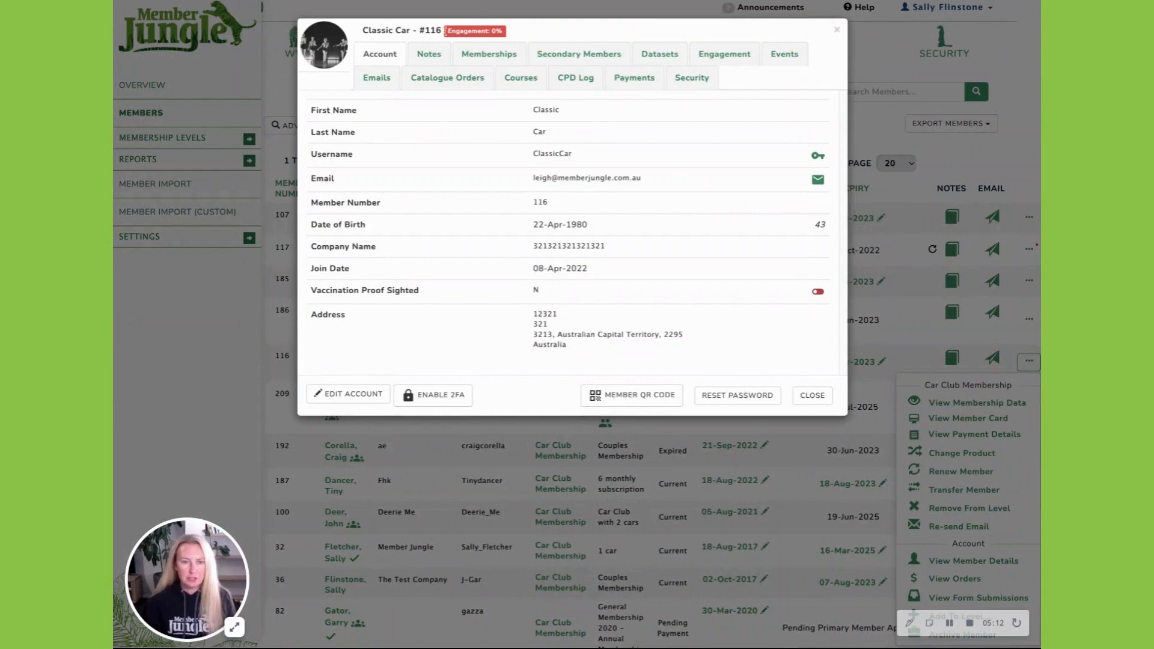
{"action": "left_click", "coordinate": [659, 55]}
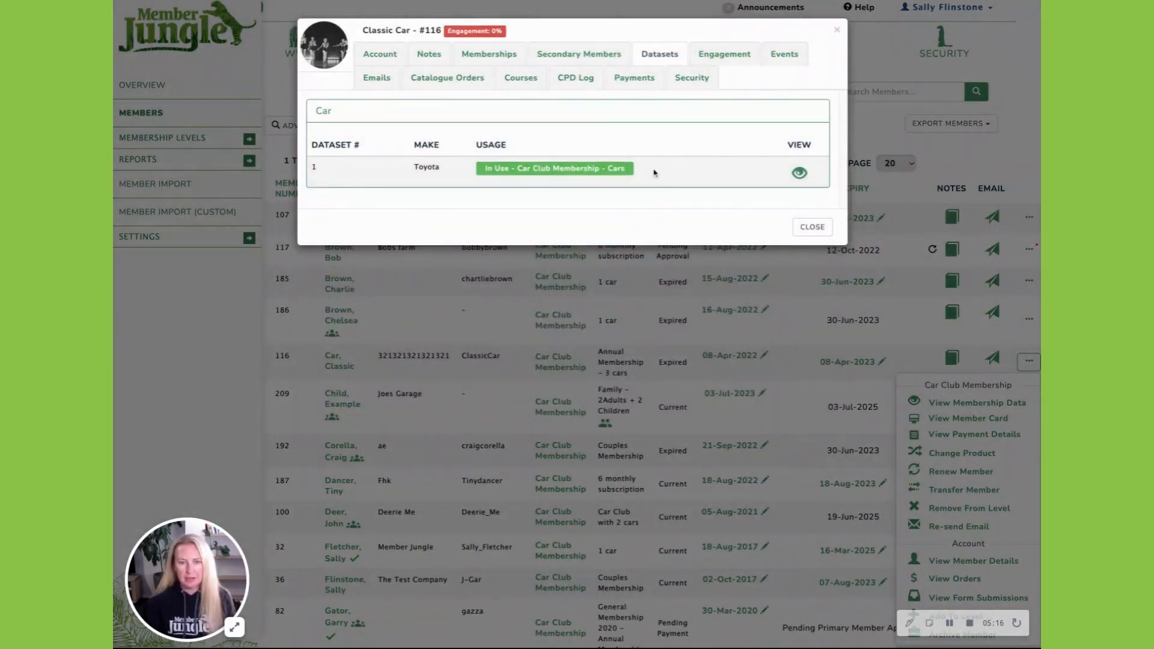
{"action": "left_click", "coordinate": [800, 173]}
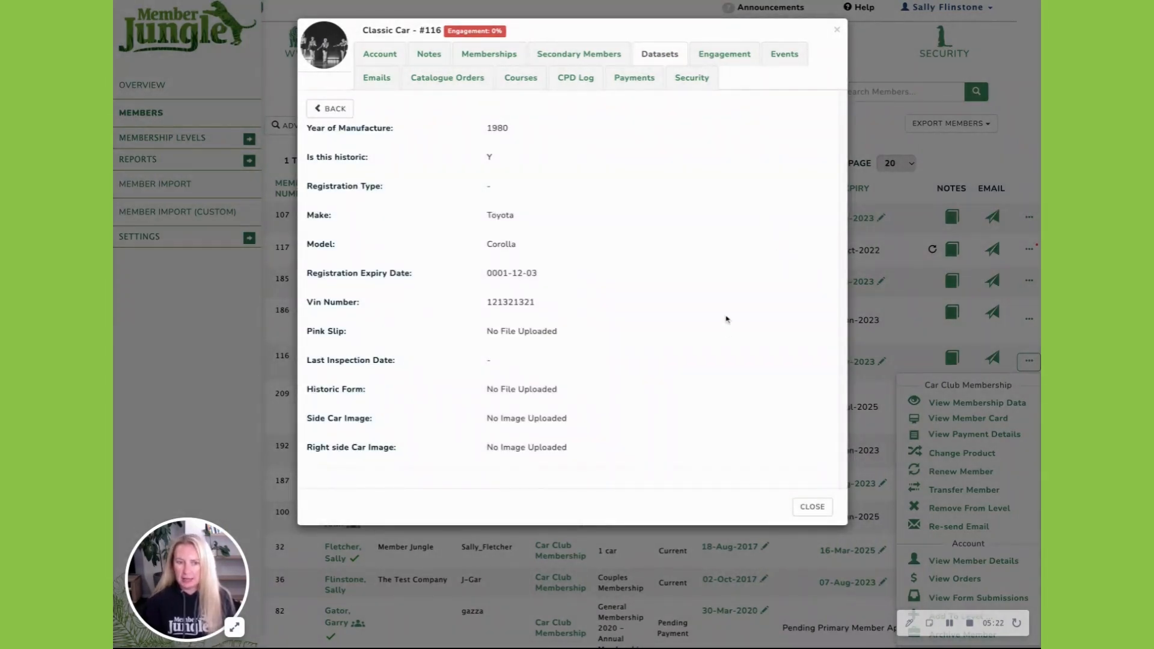
Open the member's Car Club Membership details for editing and go to the Cars #1 section.
{"action": "left_click", "coordinate": [489, 53]}
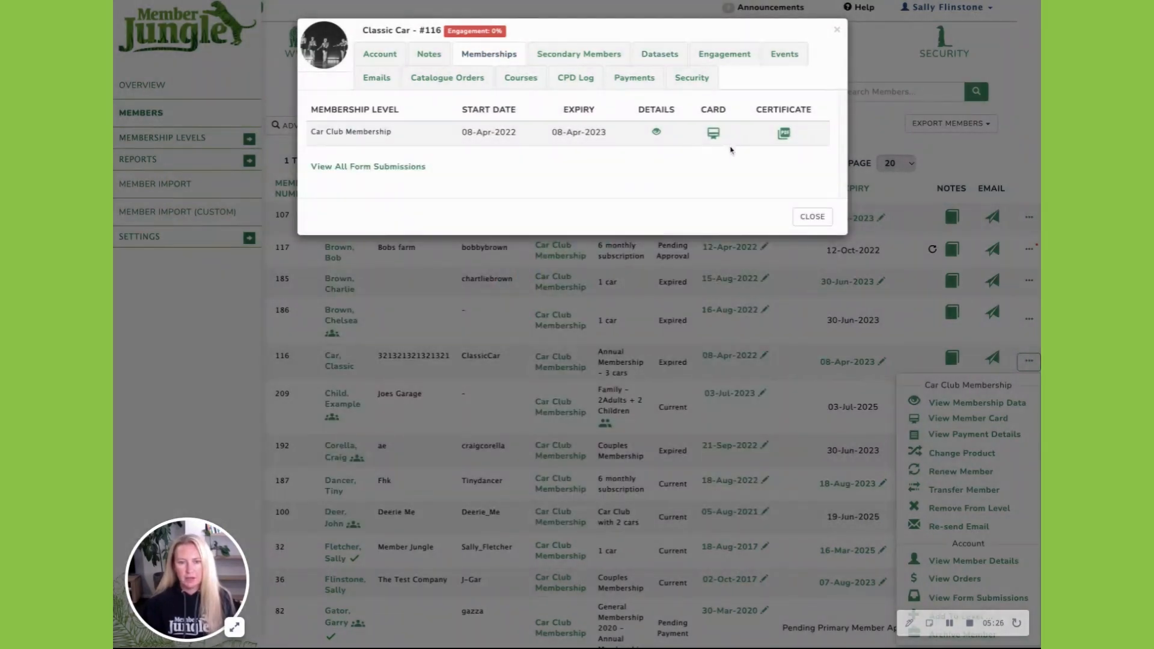
{"action": "left_click", "coordinate": [657, 131]}
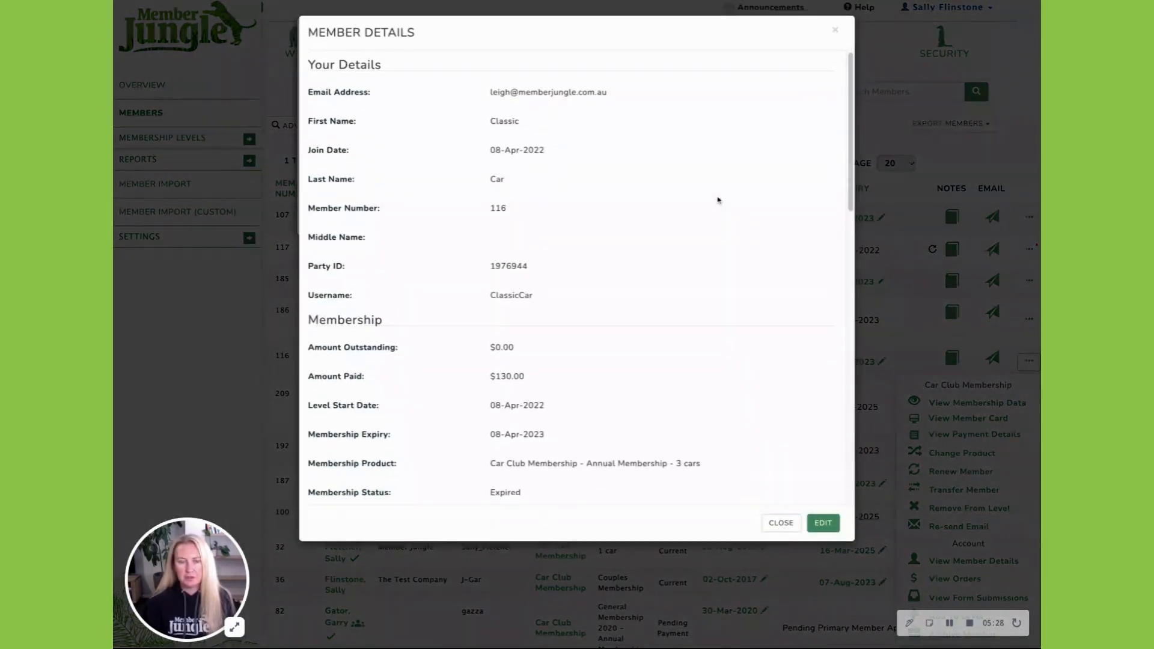
{"action": "left_click", "coordinate": [822, 525]}
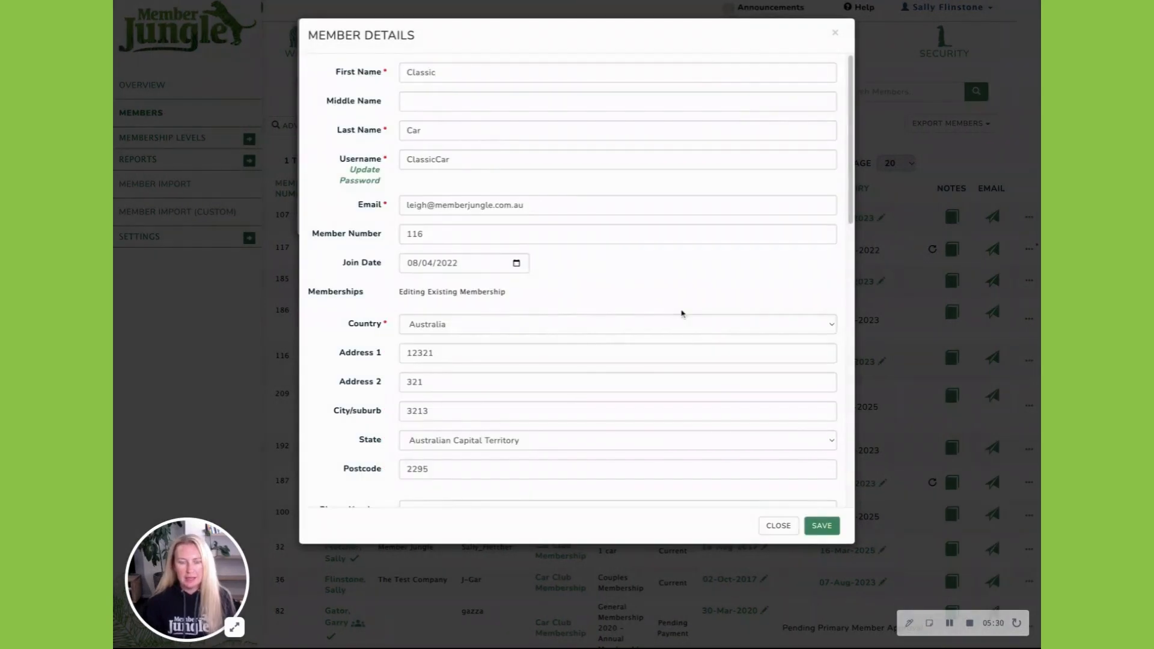
{"action": "scroll", "coordinate": [685, 322], "scroll_direction": "down", "scroll_amount": 4}
{"action": "scroll", "coordinate": [687, 326], "scroll_direction": "down", "scroll_amount": 6}
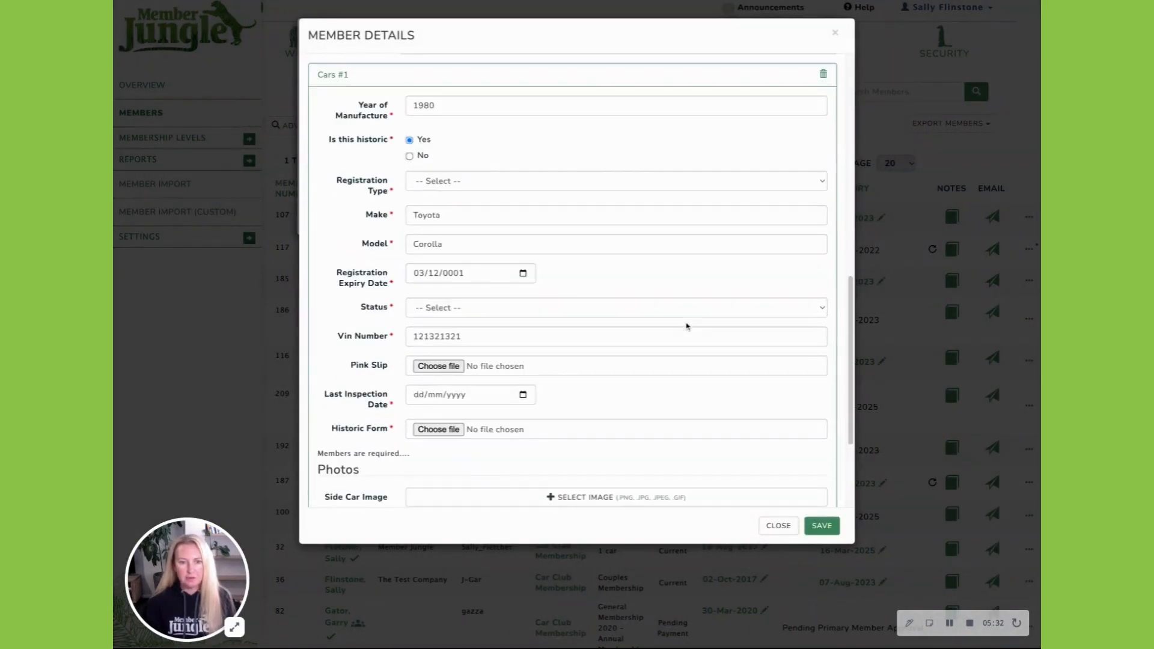
Set the Cars #1 Registration Type to Full and attach "Screen Shot 2023-07-27 at 10.24.24 am" as both the Pink Slip and Historic Form.
{"action": "scroll", "coordinate": [572, 280], "scroll_direction": "down", "scroll_amount": 3}
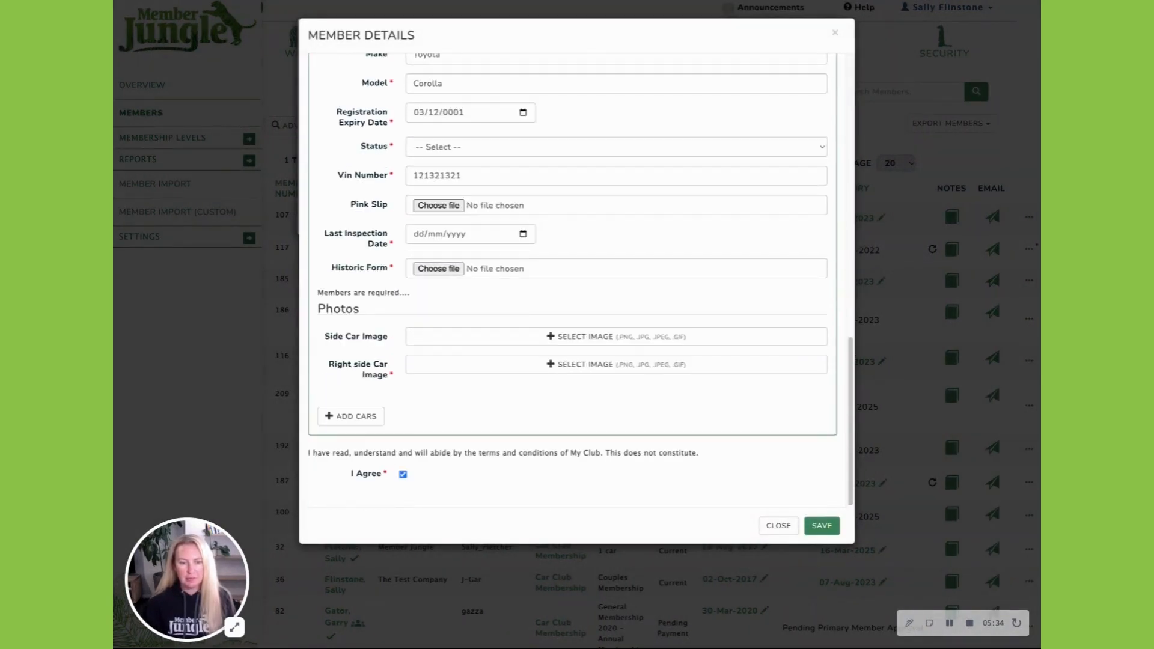
{"action": "scroll", "coordinate": [488, 283], "scroll_direction": "up", "scroll_amount": 5}
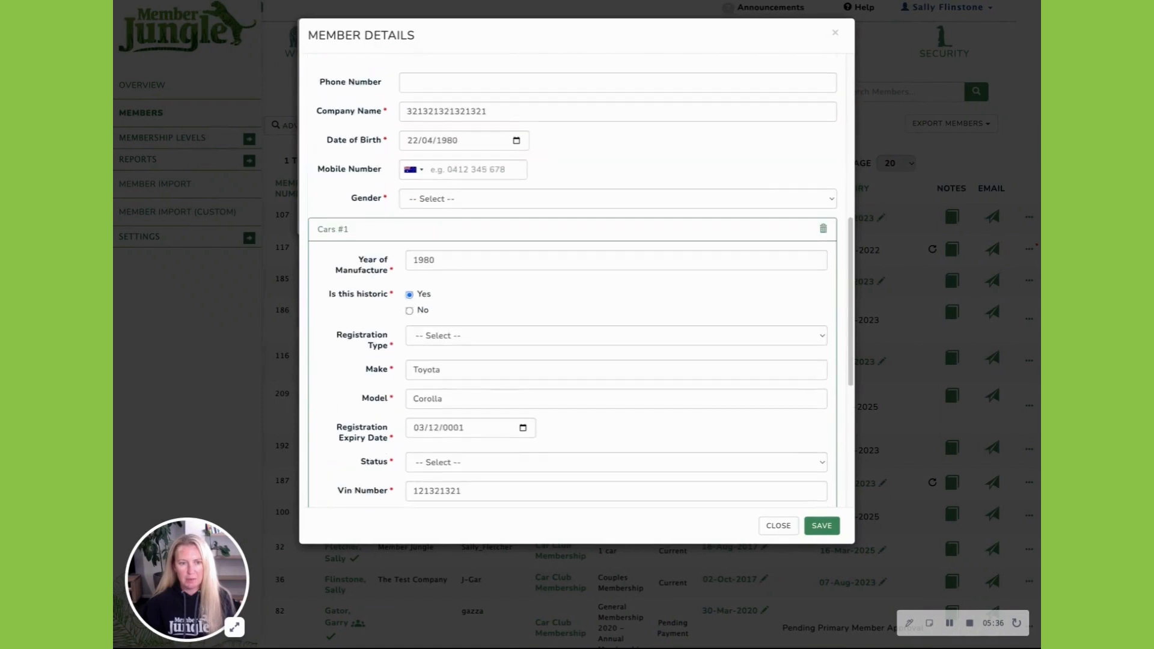
{"action": "scroll", "coordinate": [489, 283], "scroll_direction": "down", "scroll_amount": 1}
{"action": "left_click", "coordinate": [489, 272]}
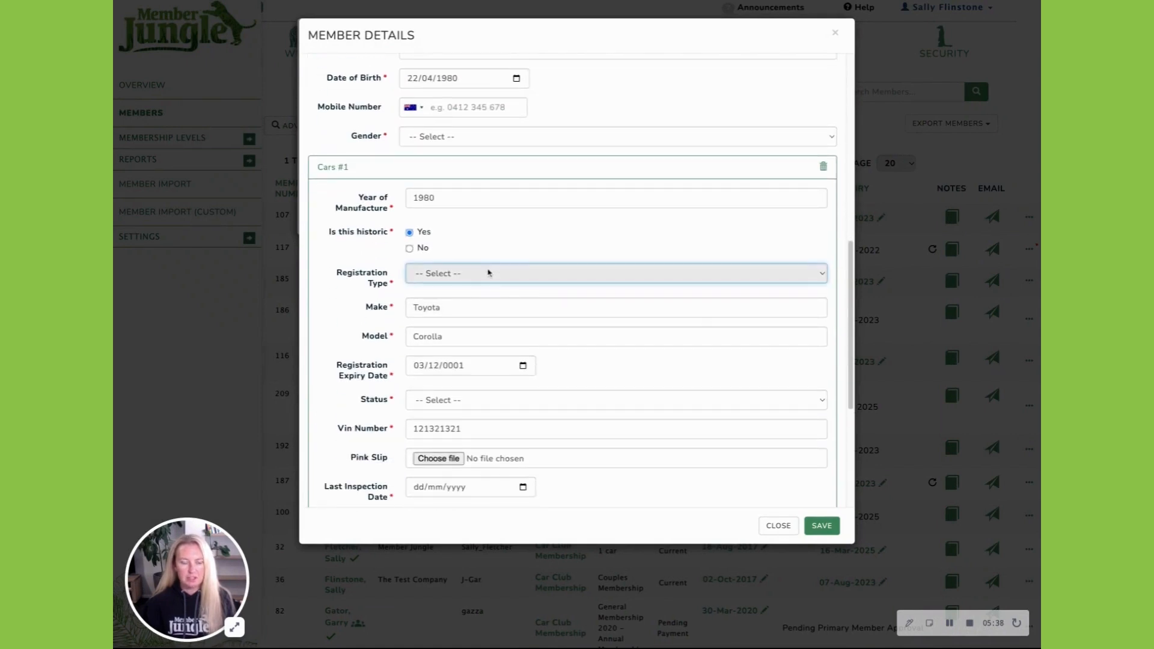
{"action": "left_click", "coordinate": [494, 298]}
{"action": "scroll", "coordinate": [463, 301], "scroll_direction": "down", "scroll_amount": 2}
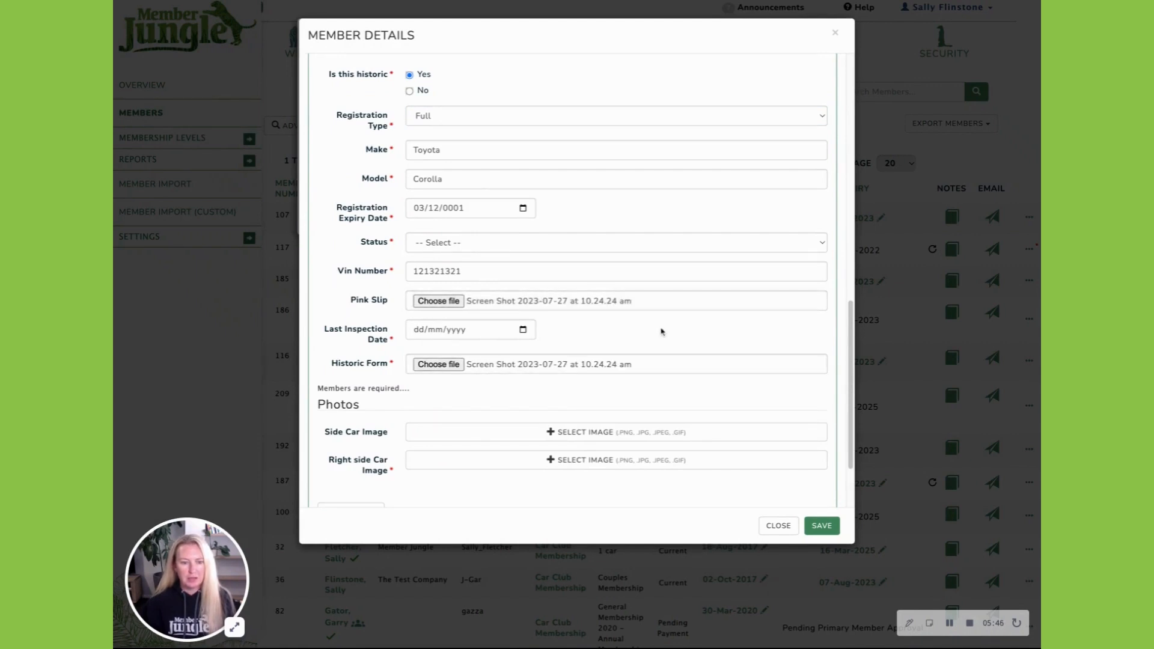
Add the blue car photo as the Side Car Image and set the car's Status to Inspected.
{"action": "scroll", "coordinate": [659, 330], "scroll_direction": "down", "scroll_amount": 2}
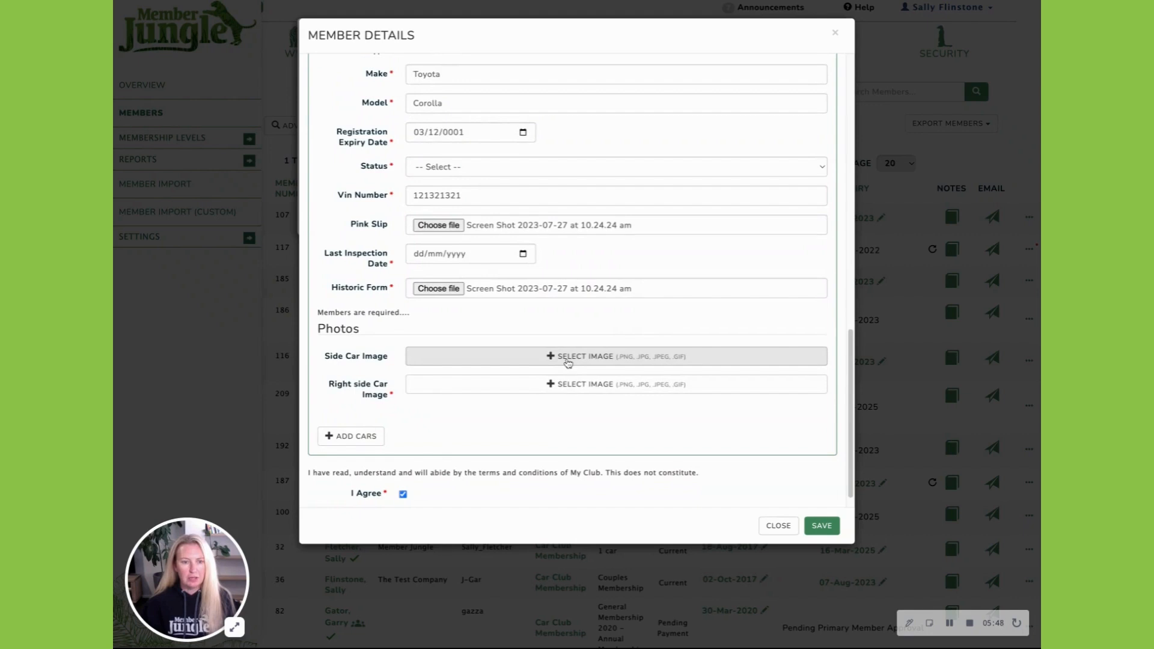
{"action": "left_click", "coordinate": [568, 356]}
{"action": "scroll", "coordinate": [576, 393], "scroll_direction": "down", "scroll_amount": 1}
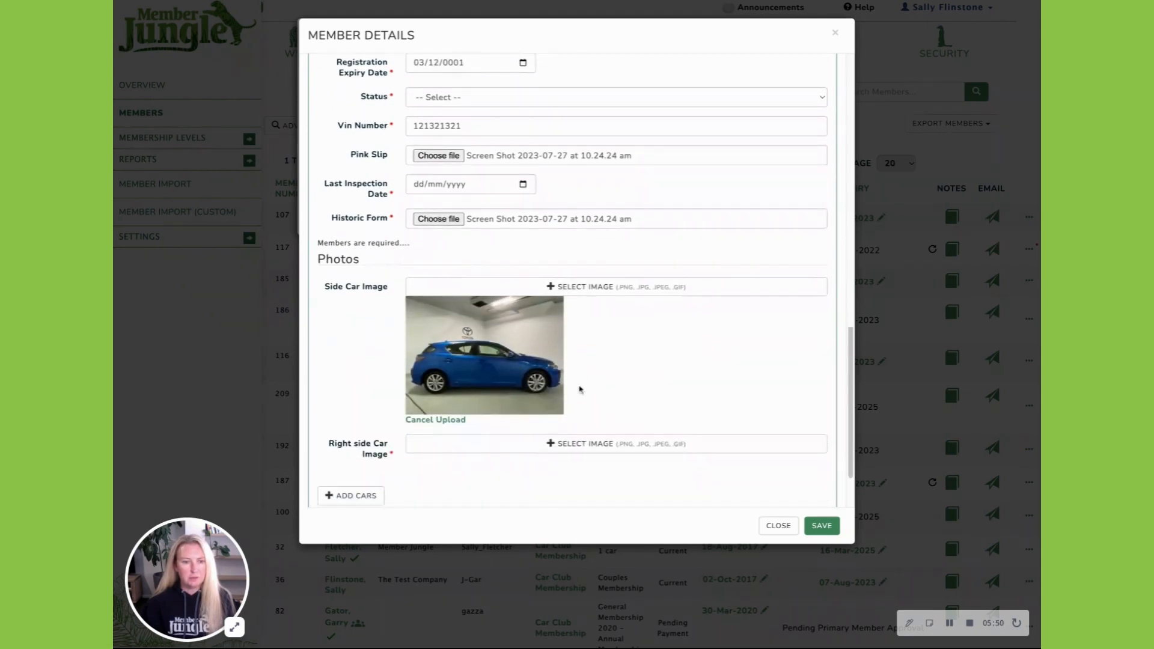
{"action": "left_click", "coordinate": [446, 97]}
{"action": "left_click", "coordinate": [454, 137]}
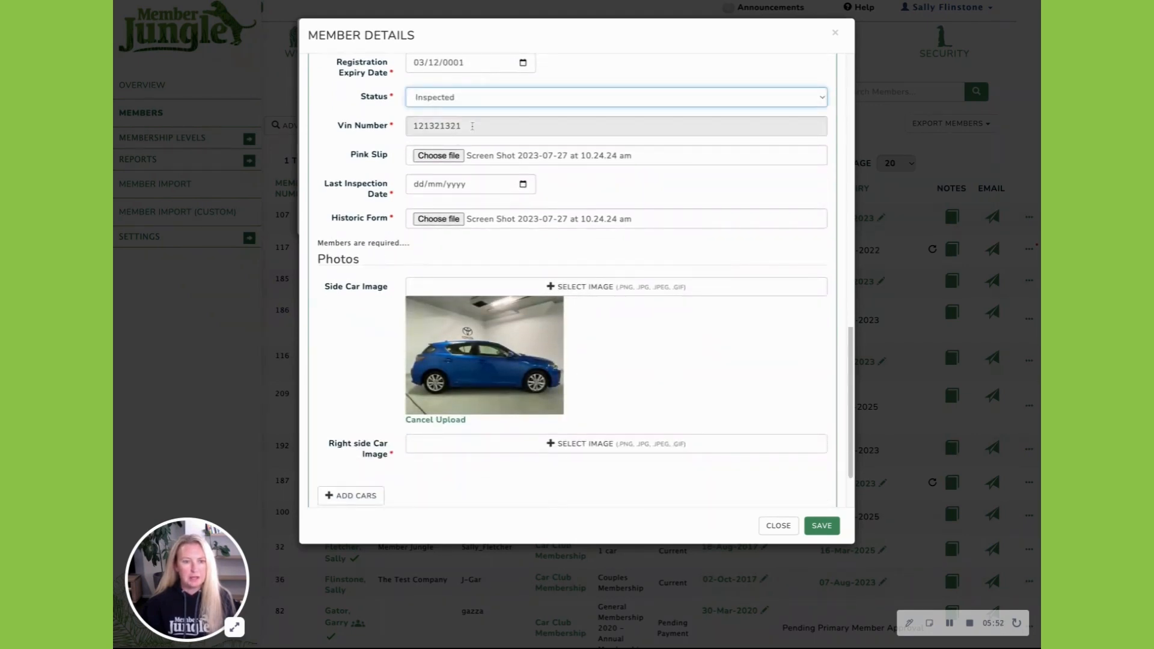
Set the car's Last Inspection Date to 27/07/2023.
{"action": "left_click", "coordinate": [418, 191]}
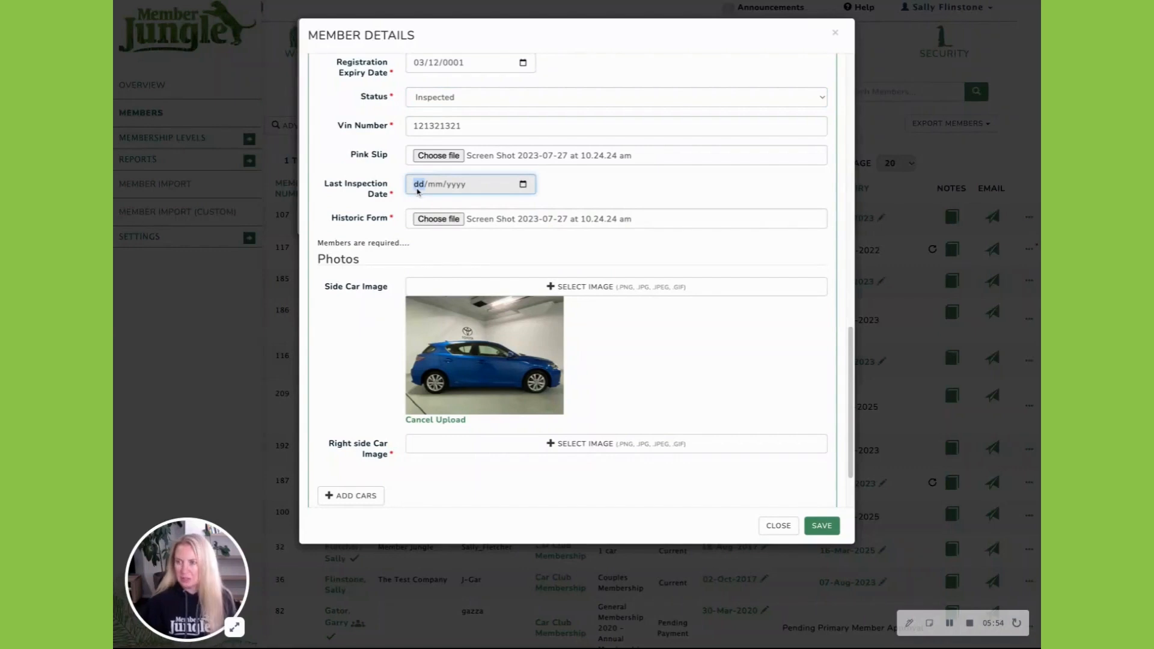
{"action": "type", "text": "2701"}
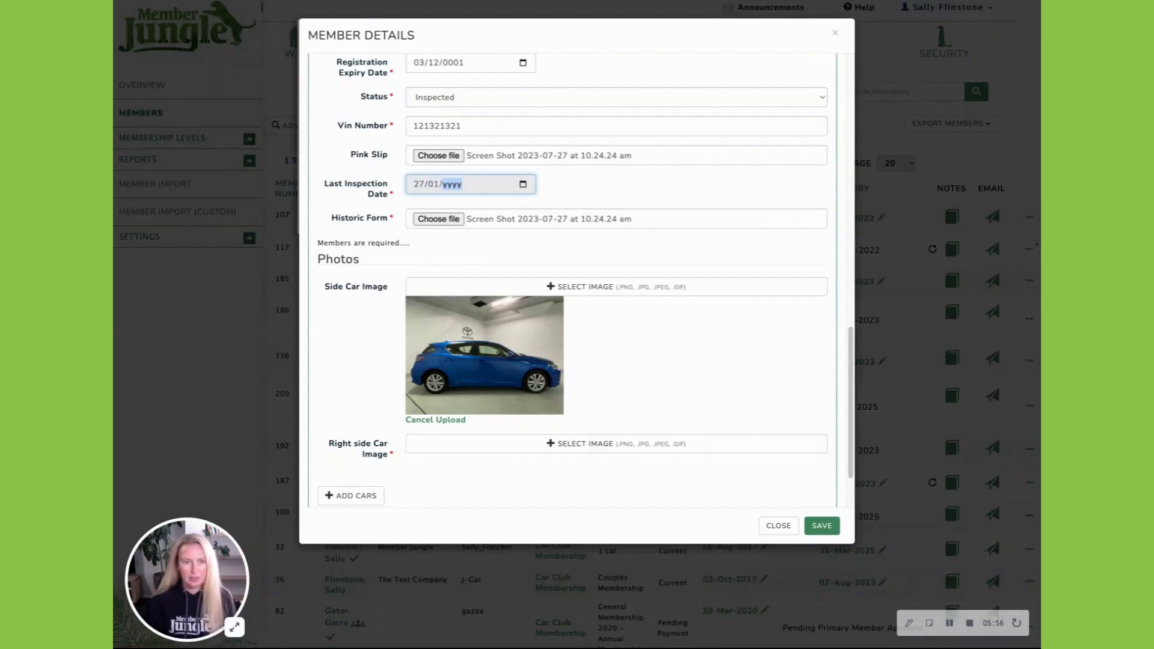
{"action": "left_click", "coordinate": [436, 186]}
{"action": "type", "text": "07/20"}
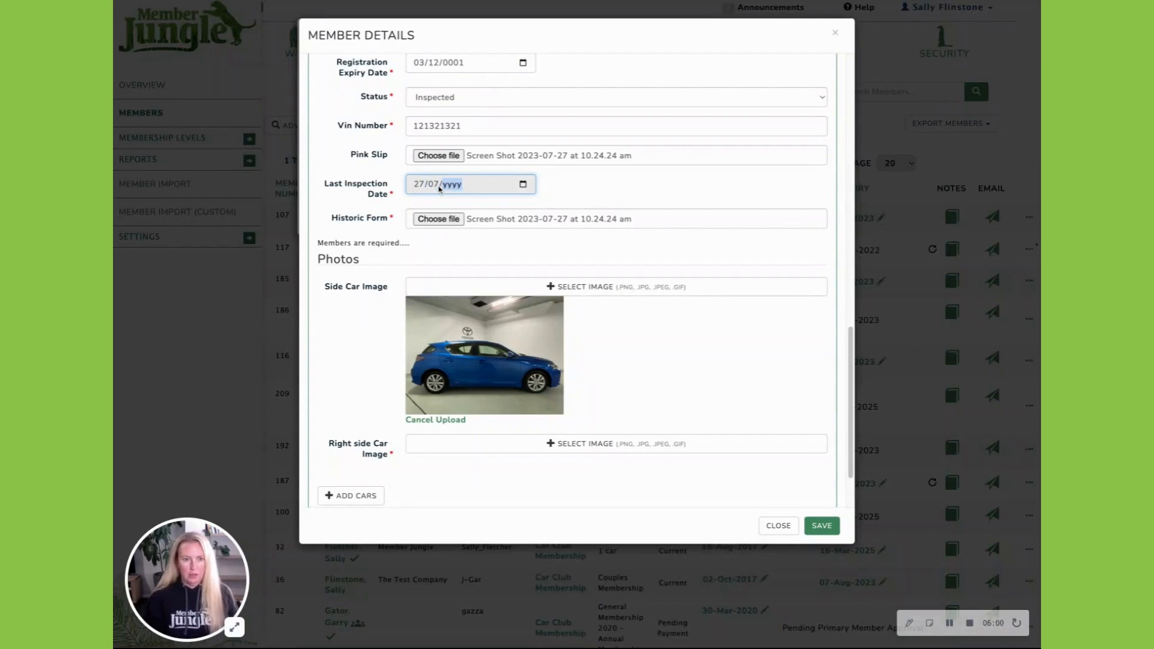
{"action": "type", "text": "23"}
{"action": "key", "text": "Tab"}
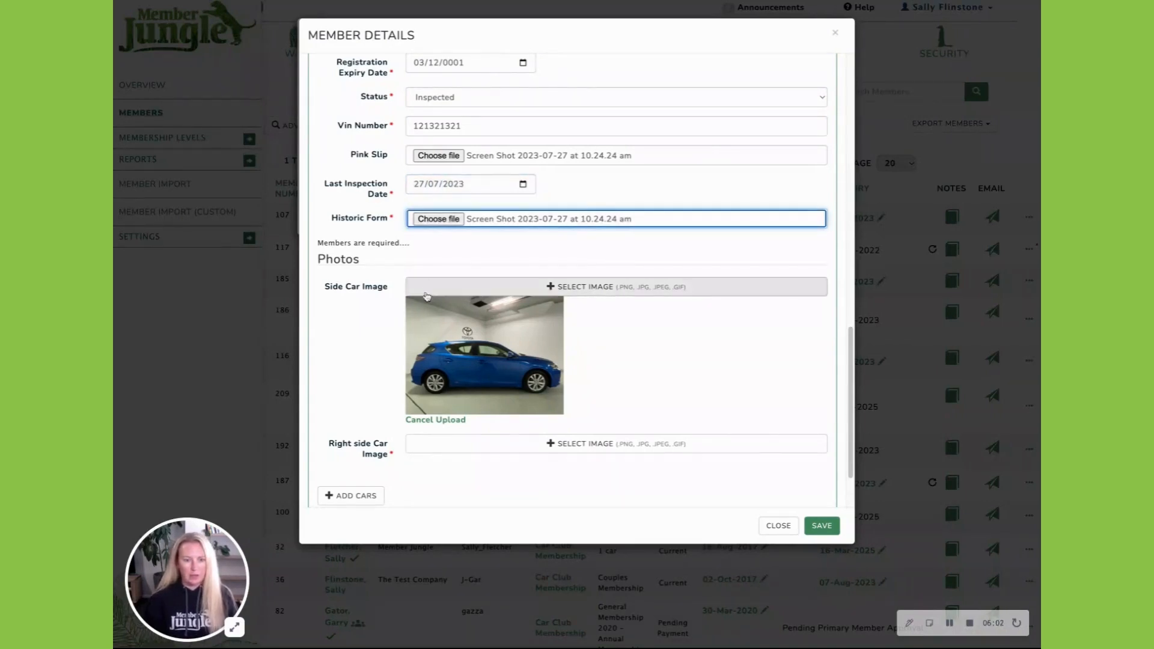
Add the blue car photo as the Right side Car Image.
{"action": "scroll", "coordinate": [513, 329], "scroll_direction": "down", "scroll_amount": 2}
{"action": "left_click", "coordinate": [566, 367]}
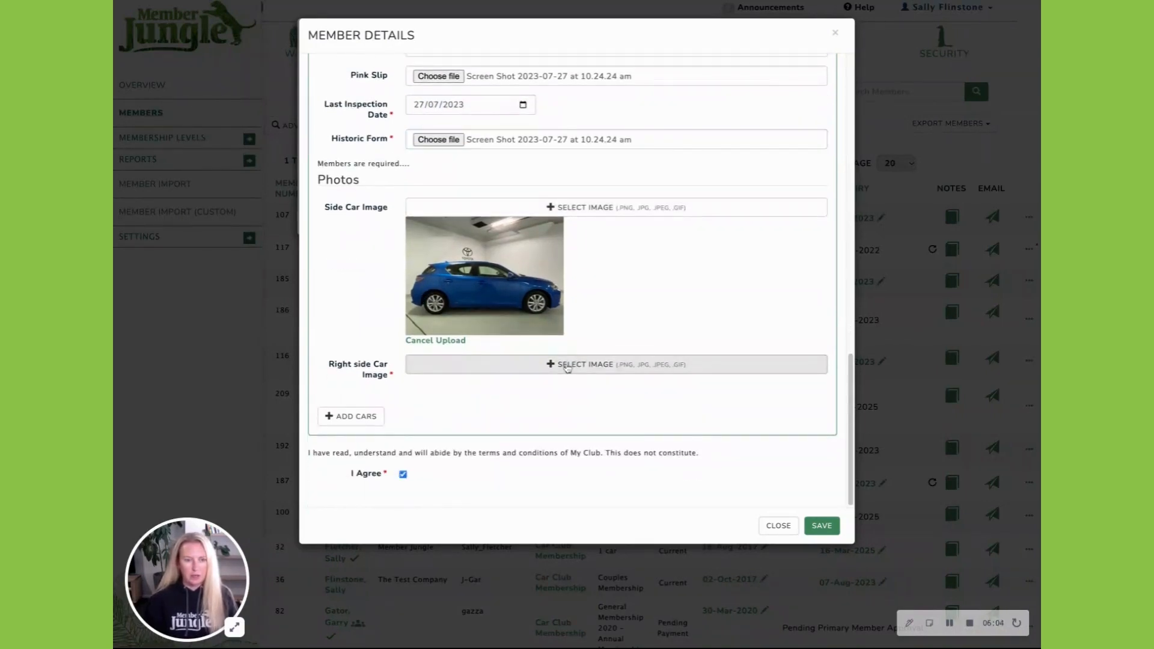
{"action": "scroll", "coordinate": [547, 299], "scroll_direction": "down", "scroll_amount": 2}
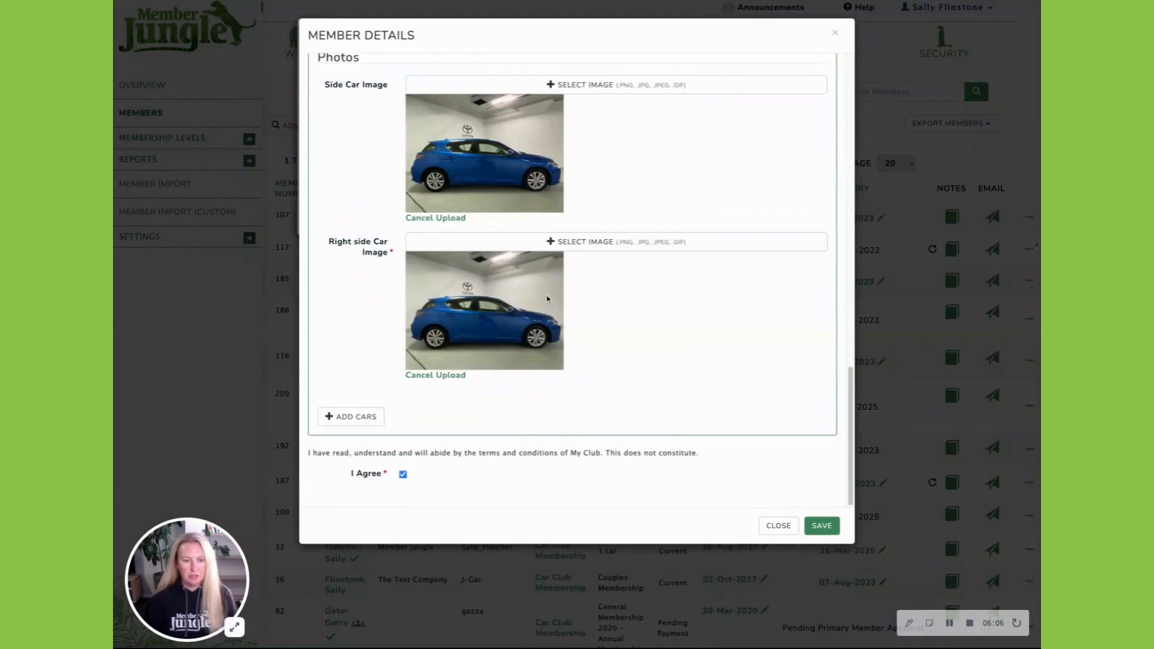
Set the member's Gender to Male and save the member details.
{"action": "left_click", "coordinate": [821, 526]}
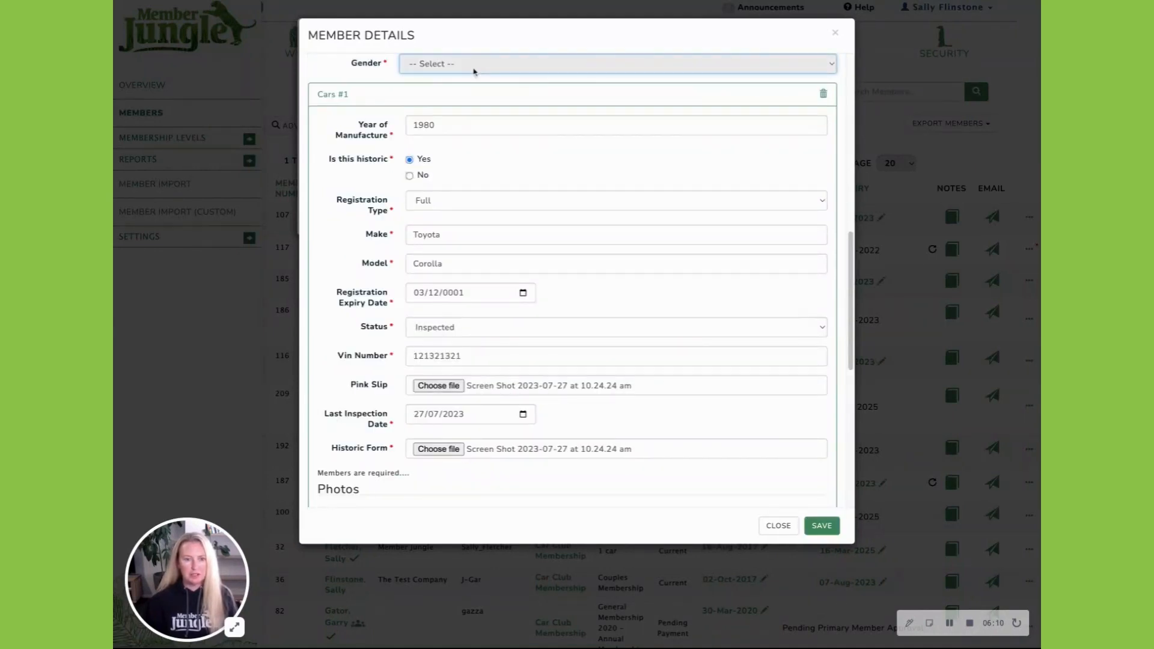
{"action": "left_click", "coordinate": [473, 72]}
{"action": "left_click", "coordinate": [473, 78]}
{"action": "left_click", "coordinate": [821, 526]}
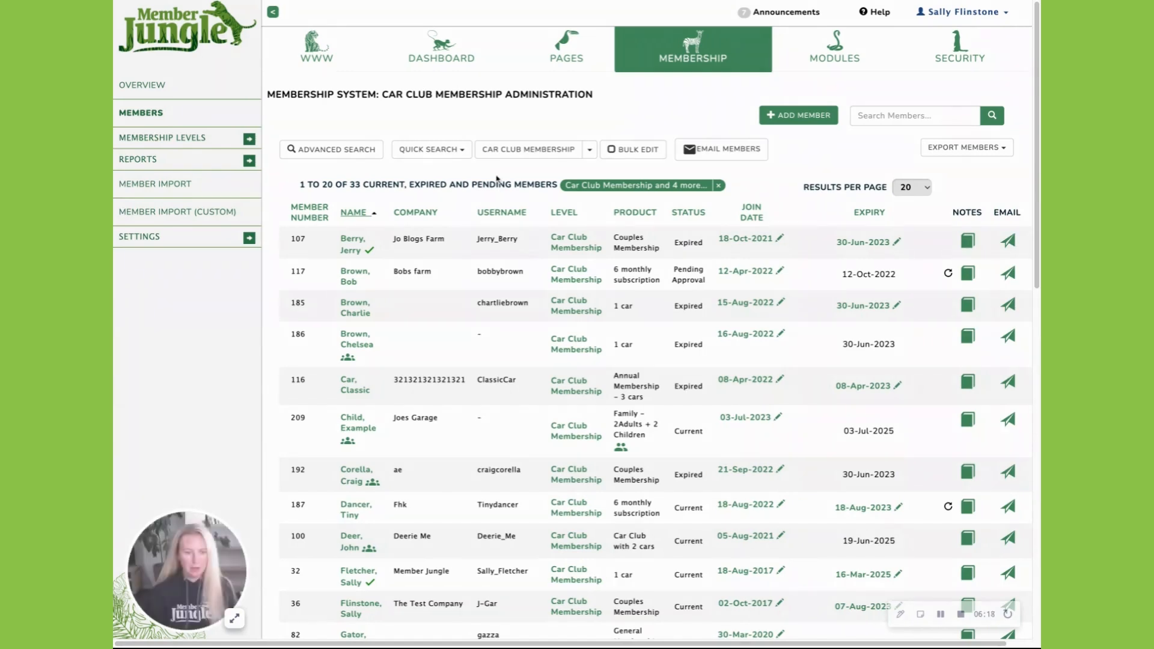
Reopen the same member's account and review the saved car record, its files and photos in their datasets.
{"action": "left_click", "coordinate": [353, 392]}
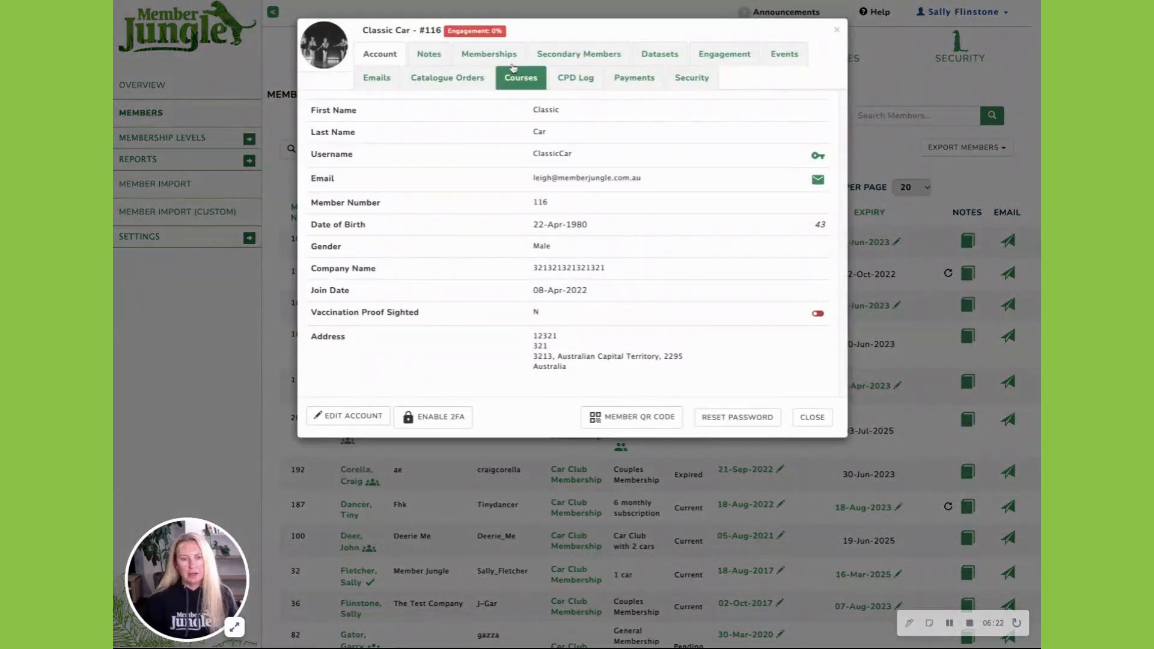
{"action": "left_click", "coordinate": [659, 54]}
{"action": "left_click", "coordinate": [806, 181]}
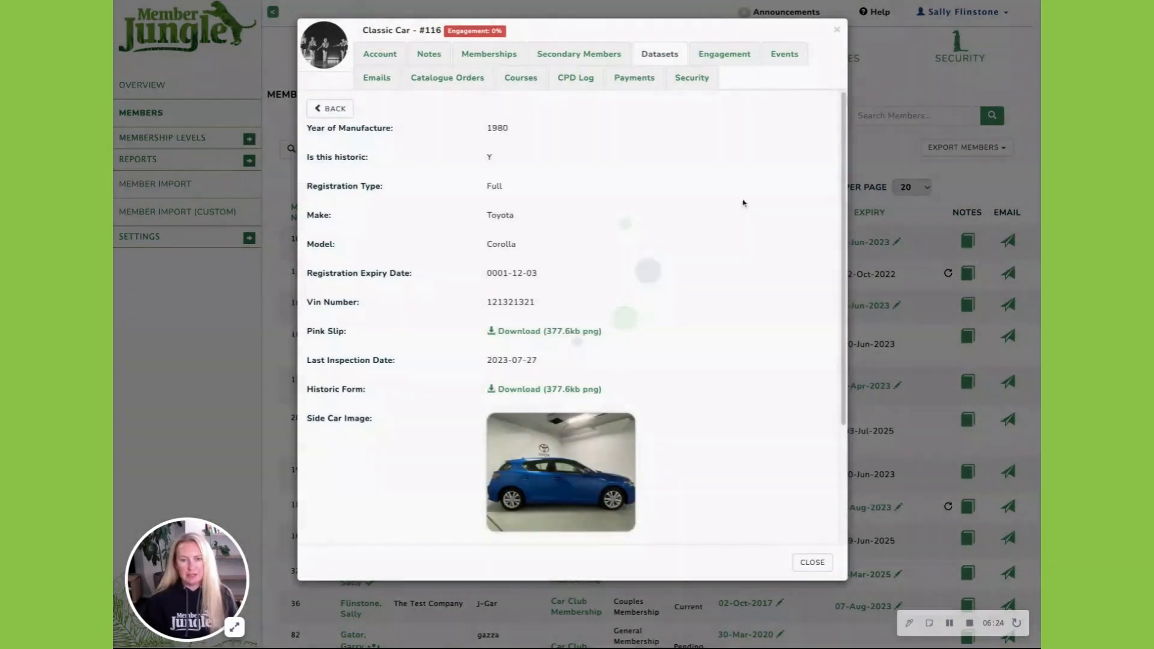
{"action": "scroll", "coordinate": [713, 237], "scroll_direction": "down", "scroll_amount": 3}
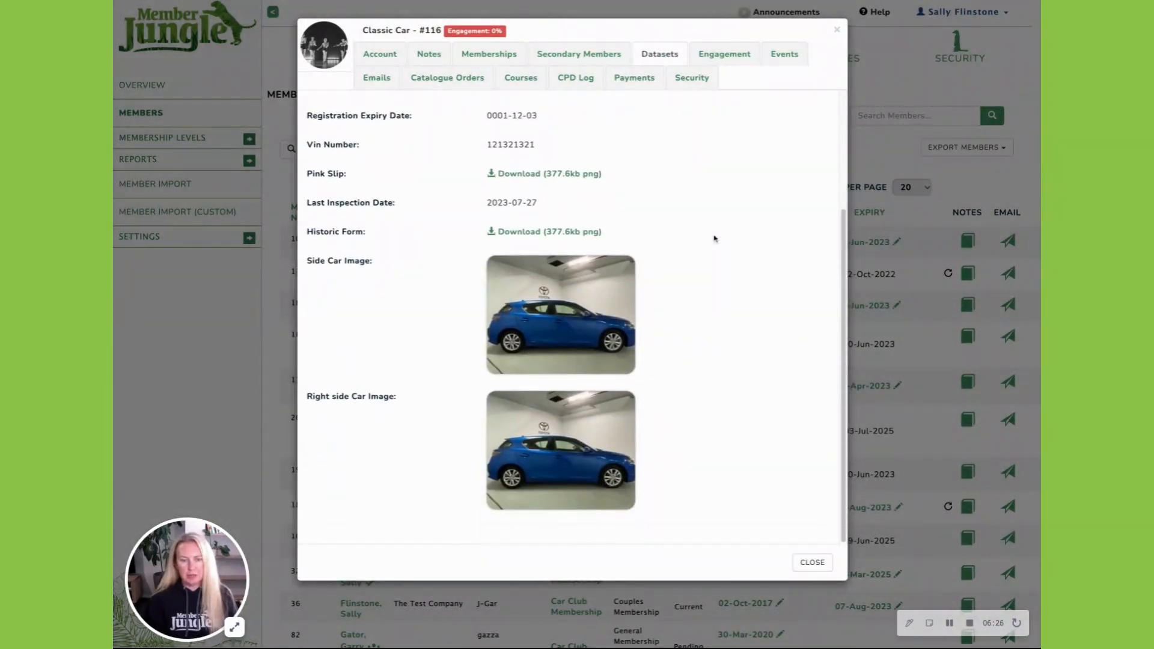
{"action": "scroll", "coordinate": [713, 239], "scroll_direction": "up", "scroll_amount": 3}
{"action": "scroll", "coordinate": [714, 238], "scroll_direction": "down", "scroll_amount": 3}
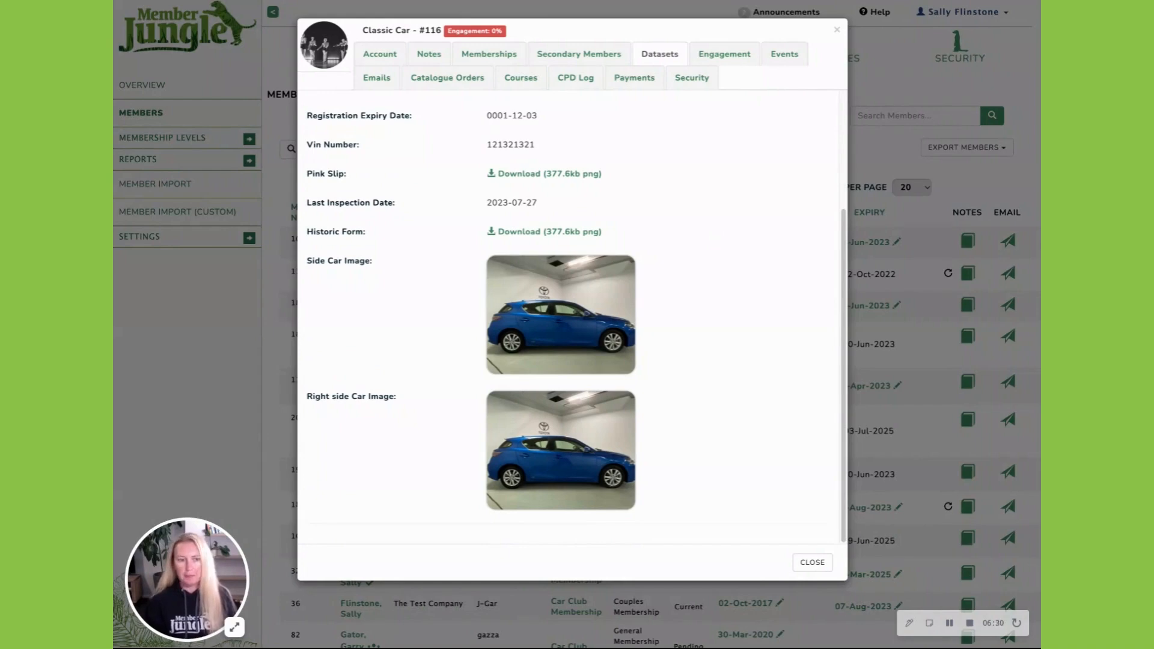
{"action": "left_click", "coordinate": [812, 562]}
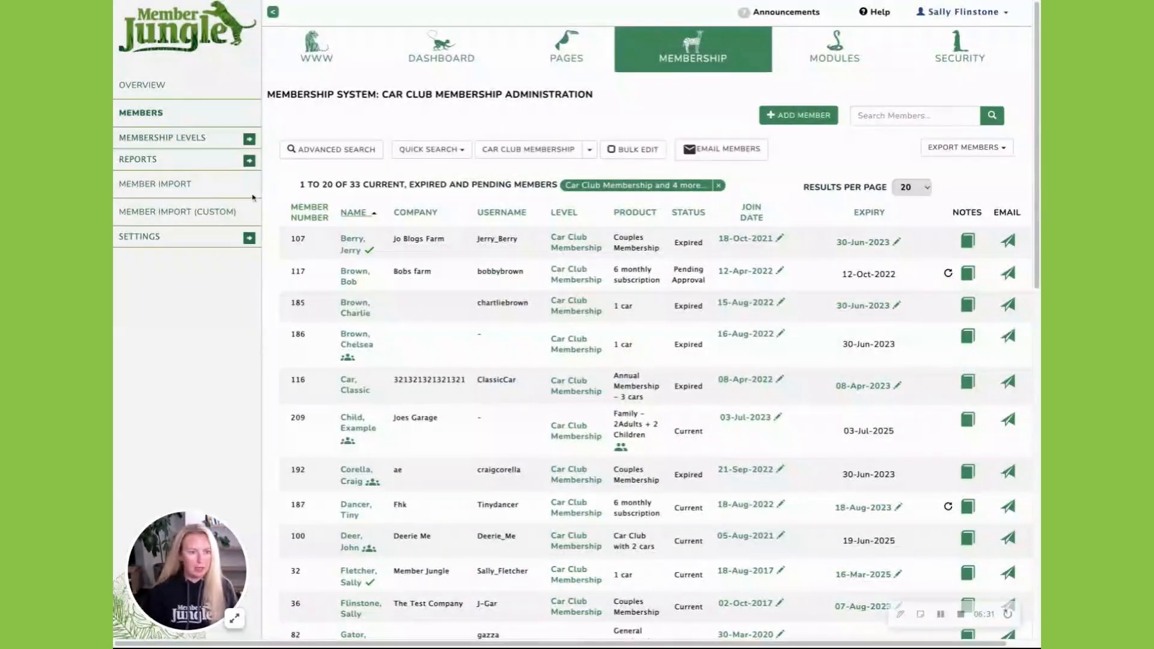
Open the membership Dataset Report and switch it to the Car dataset.
{"action": "left_click", "coordinate": [154, 161]}
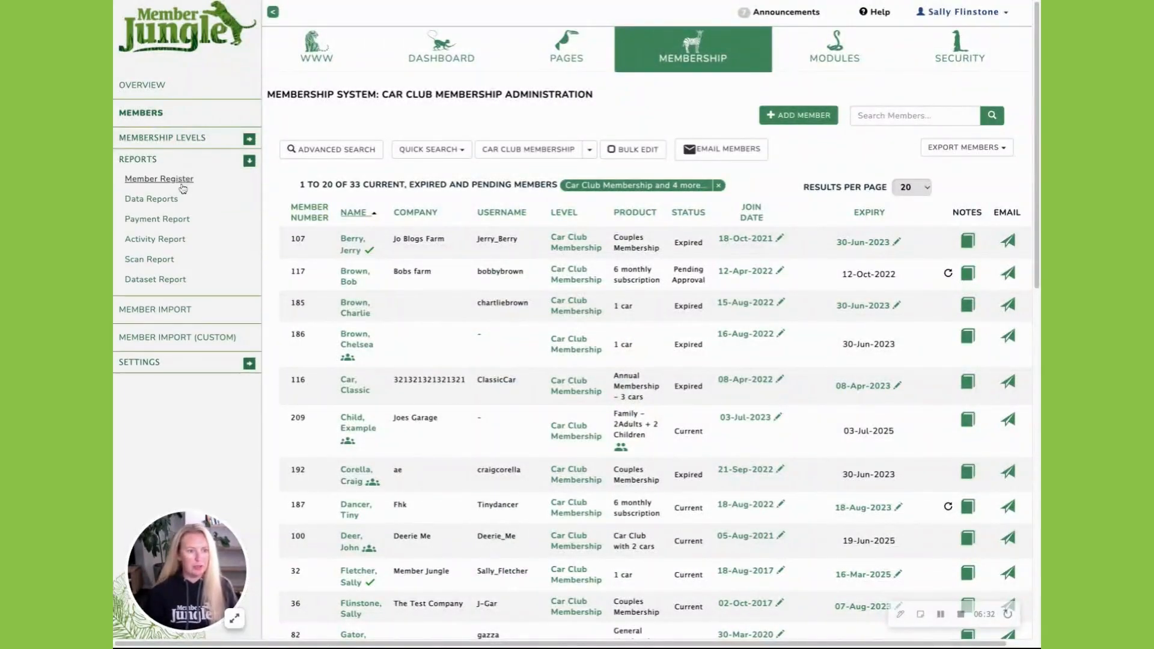
{"action": "left_click", "coordinate": [155, 278]}
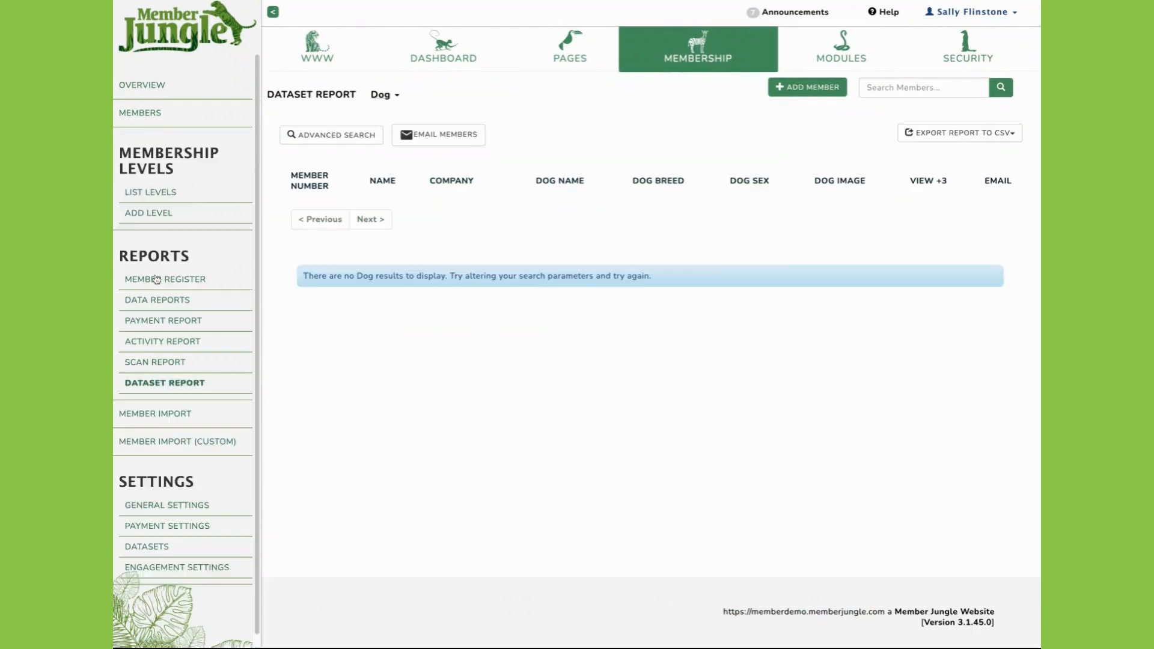
{"action": "left_click", "coordinate": [384, 94]}
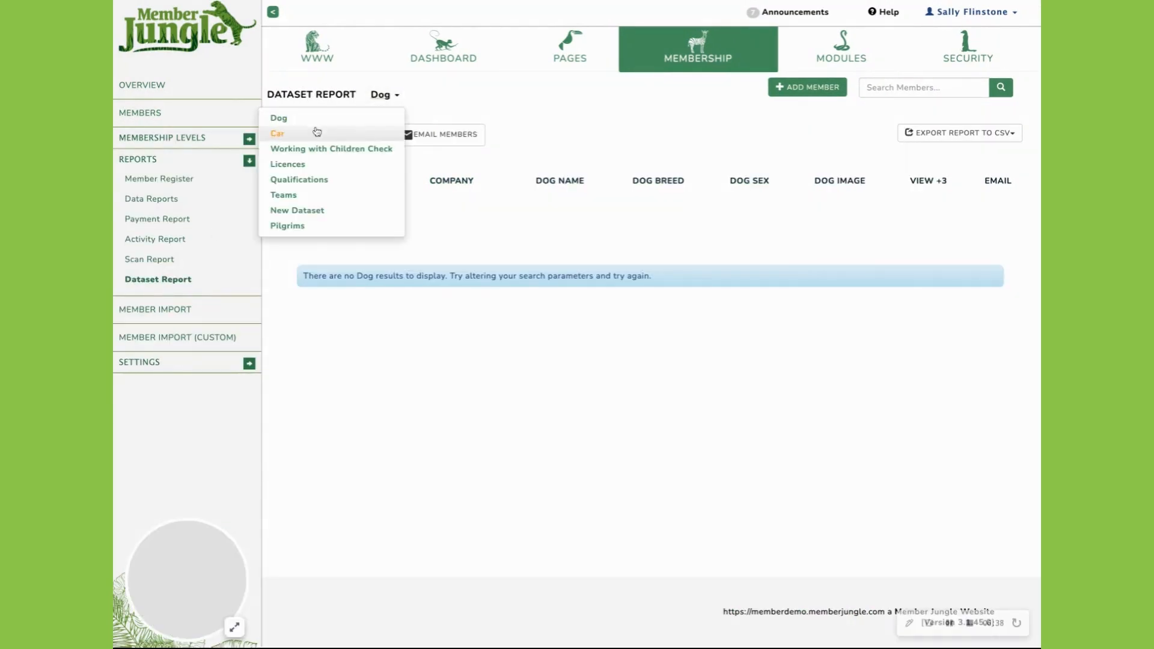
{"action": "left_click", "coordinate": [280, 133]}
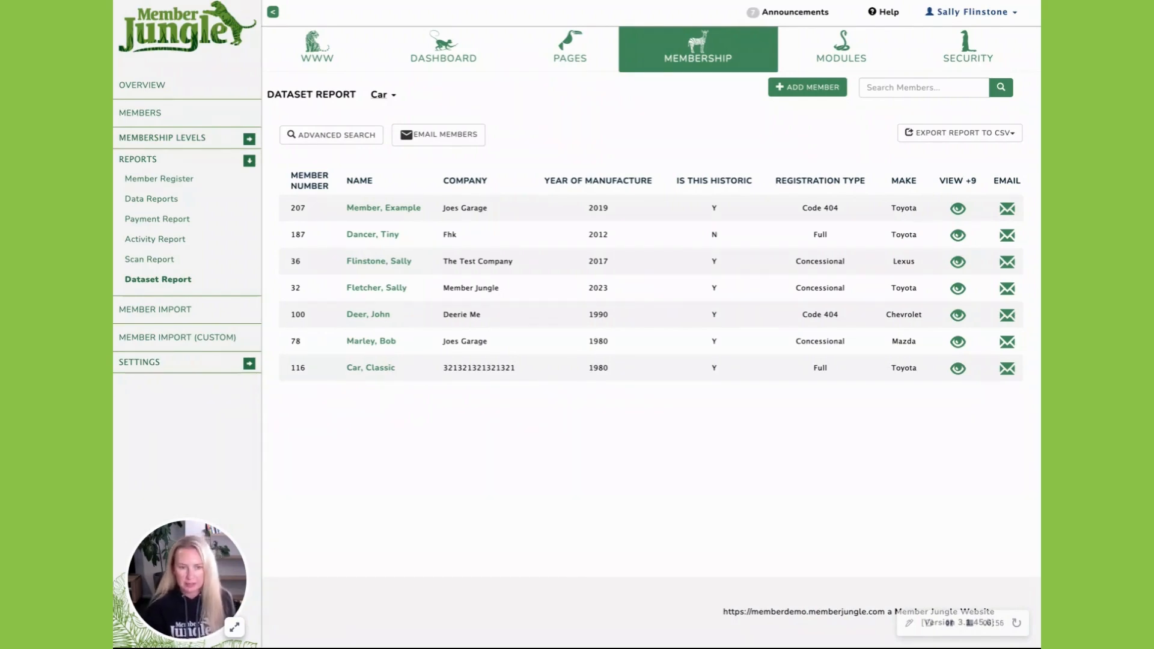
Open the advanced search of the Car report, set the Status filter to No Selection and review the remaining filters.
{"action": "left_click", "coordinate": [335, 136]}
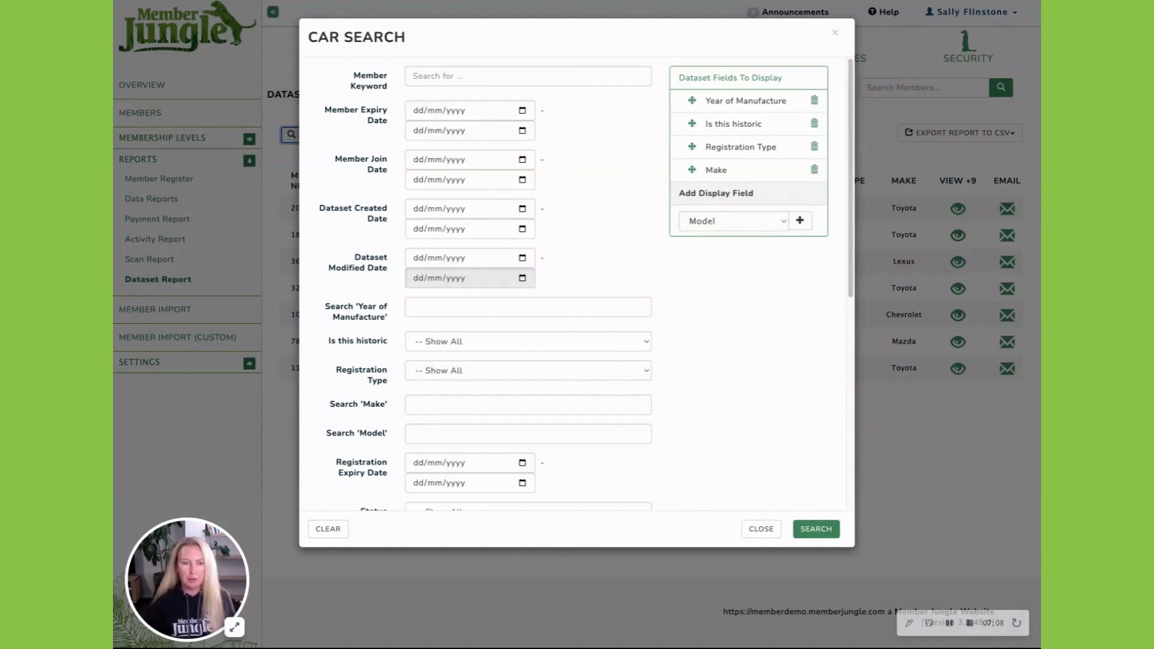
{"action": "scroll", "coordinate": [390, 280], "scroll_direction": "down", "scroll_amount": 2}
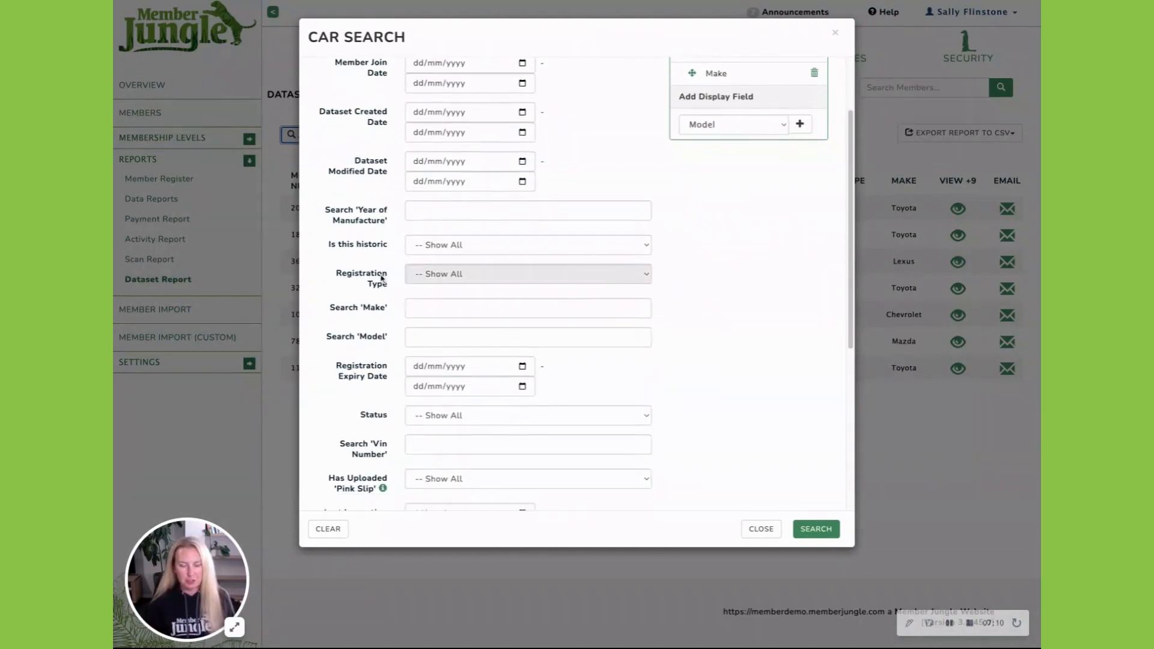
{"action": "scroll", "coordinate": [438, 237], "scroll_direction": "down", "scroll_amount": 1}
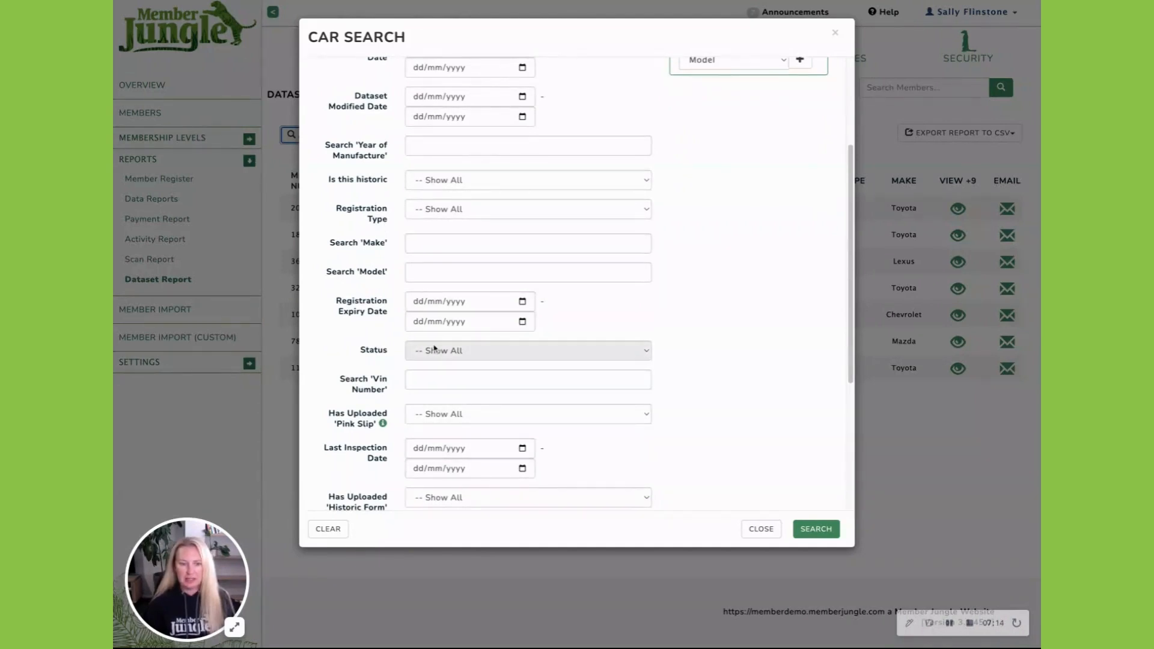
{"action": "left_click", "coordinate": [435, 355]}
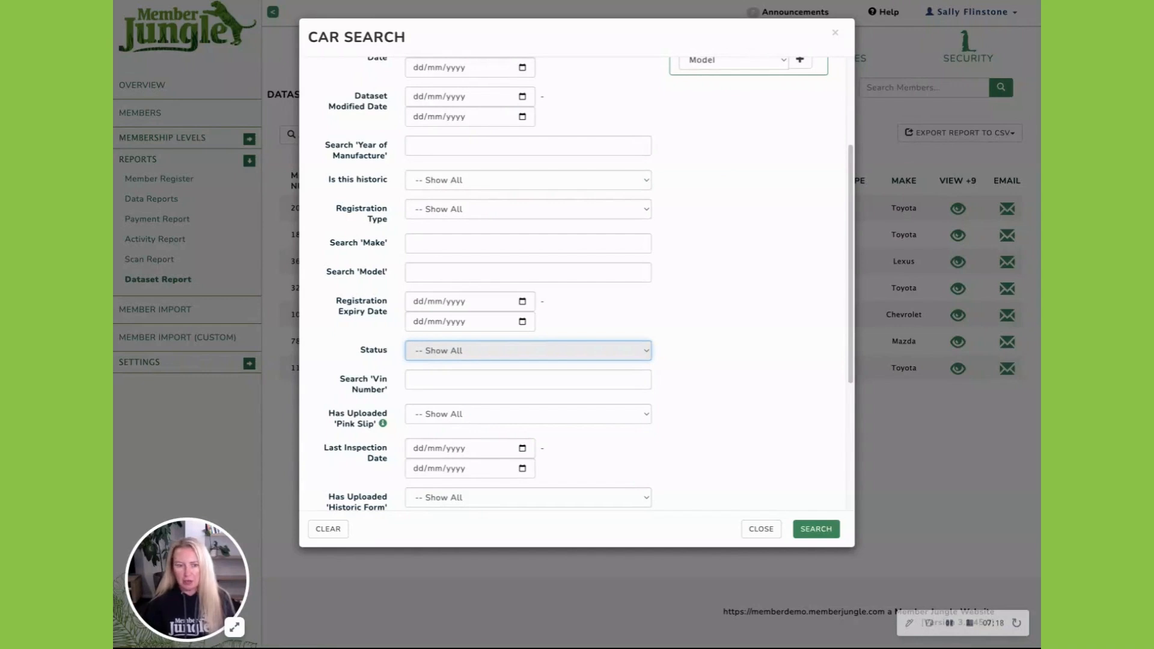
{"action": "left_click", "coordinate": [452, 377]}
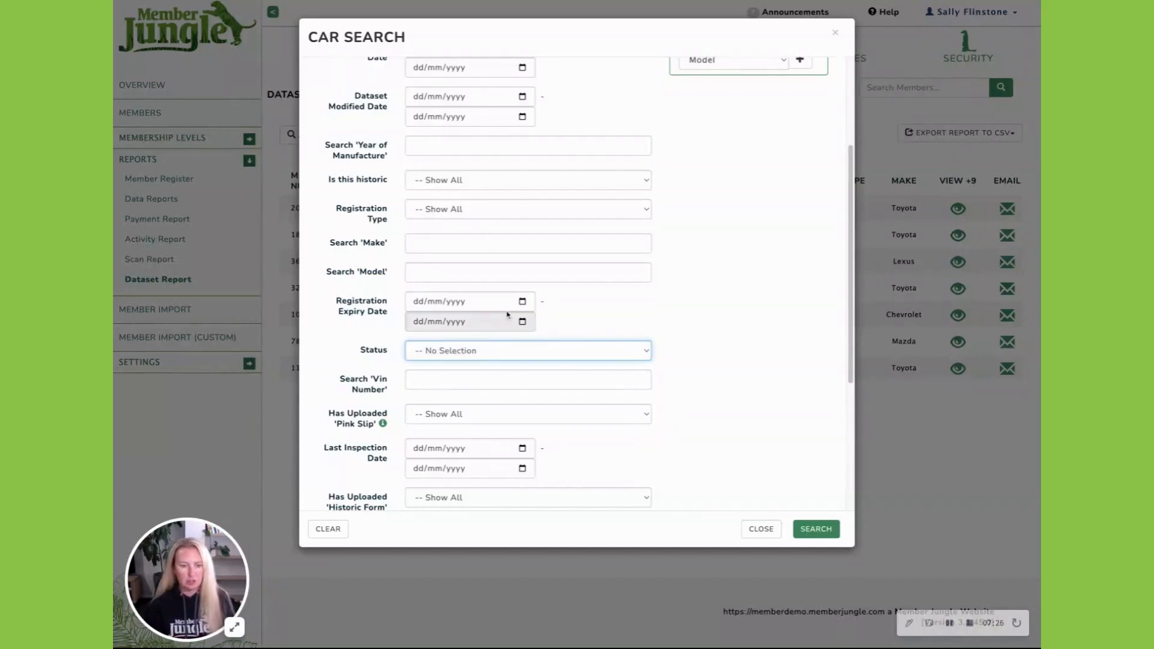
{"action": "scroll", "coordinate": [507, 314], "scroll_direction": "down", "scroll_amount": 2}
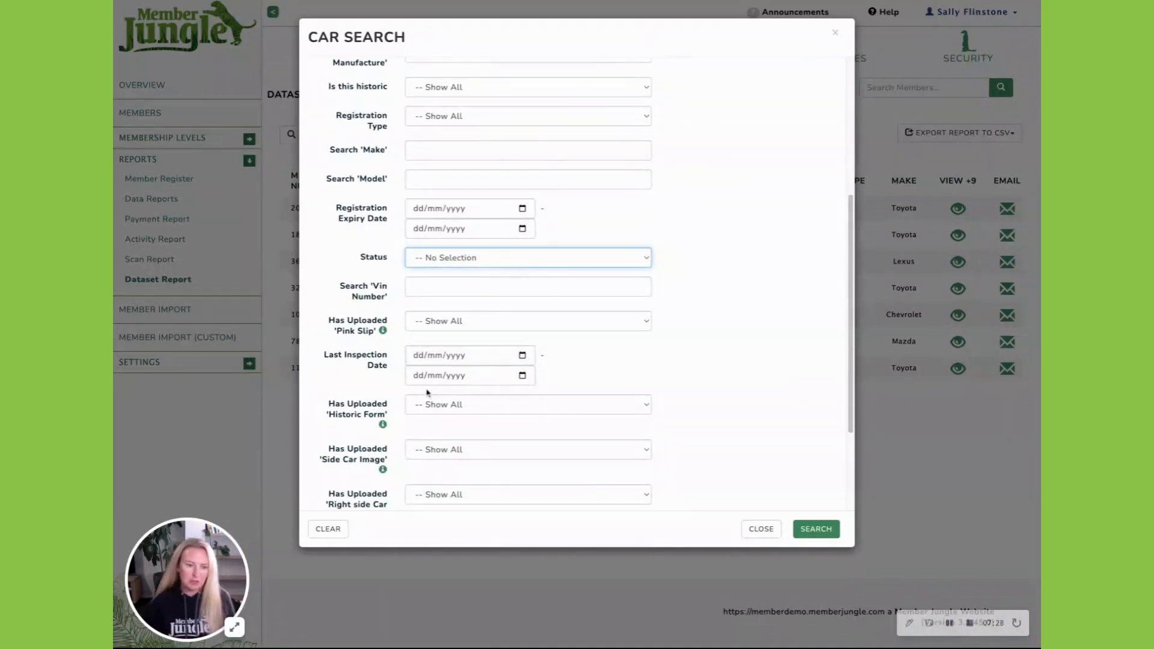
{"action": "scroll", "coordinate": [428, 393], "scroll_direction": "down", "scroll_amount": 3}
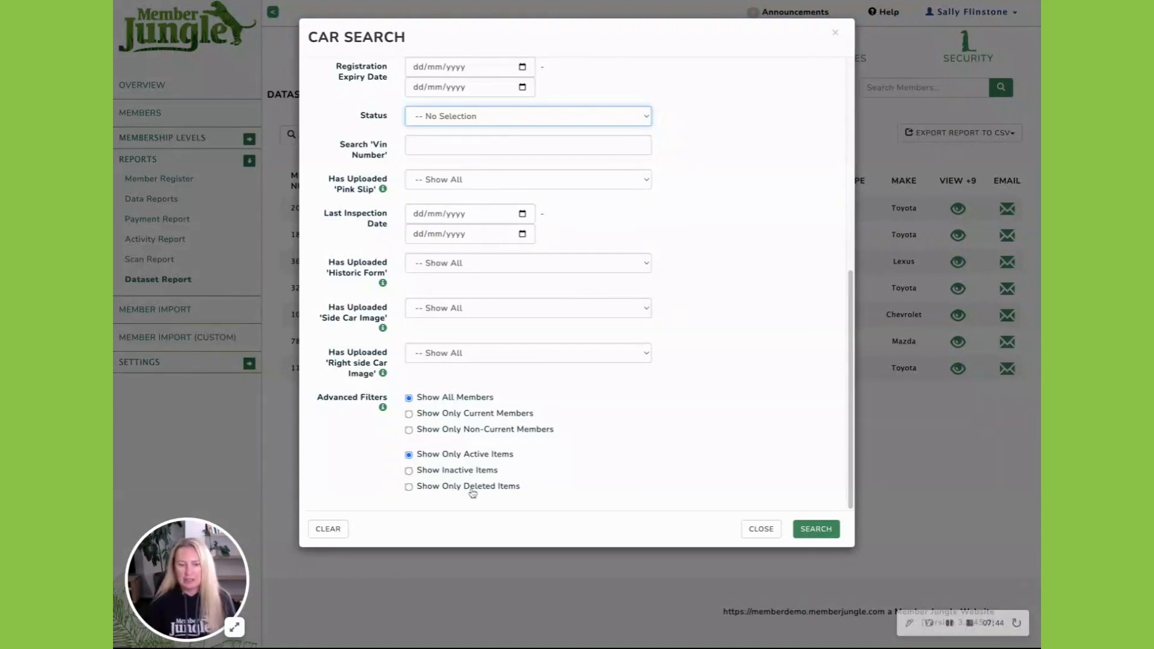
Add Right side Car Image and Vin Number to the dataset fields to display, and remove Is this historic.
{"action": "scroll", "coordinate": [473, 493], "scroll_direction": "up", "scroll_amount": 10}
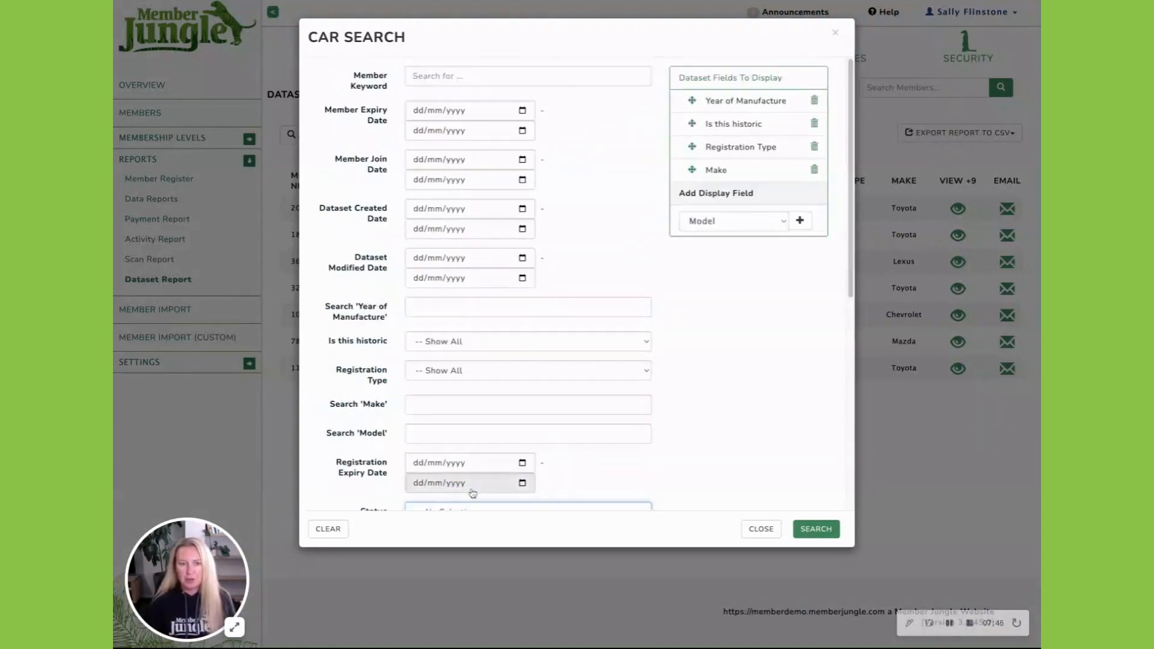
{"action": "left_click", "coordinate": [710, 231]}
{"action": "left_click", "coordinate": [799, 220]}
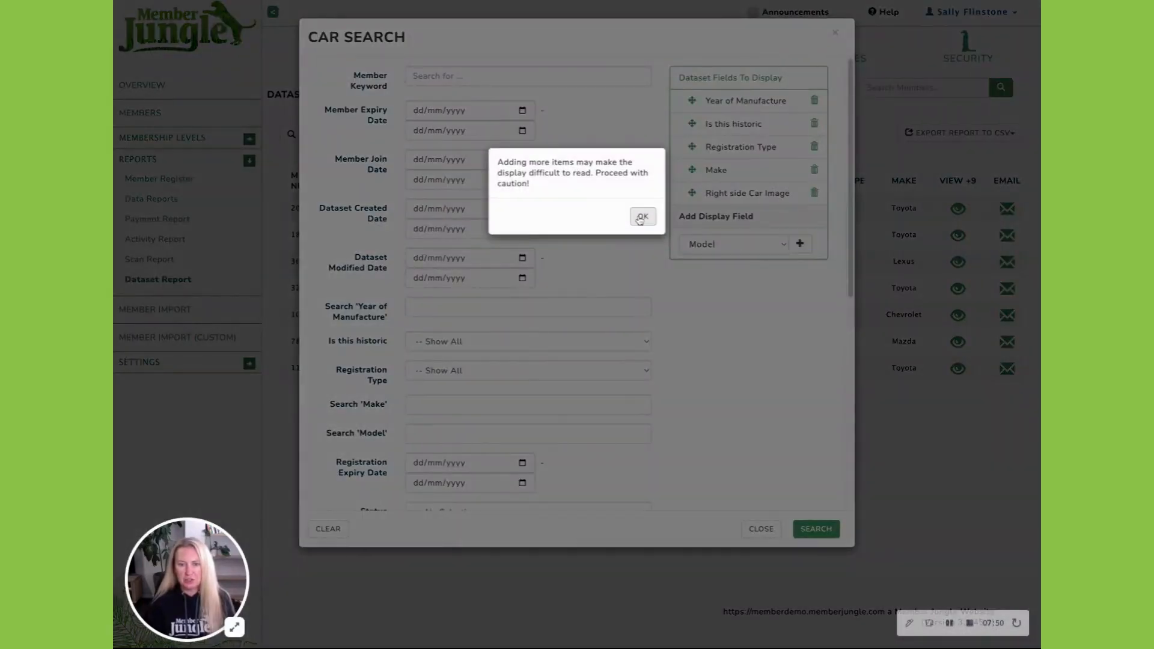
{"action": "left_click", "coordinate": [642, 217]}
{"action": "left_click", "coordinate": [715, 243]}
{"action": "left_click", "coordinate": [718, 280]}
{"action": "left_click", "coordinate": [801, 247]}
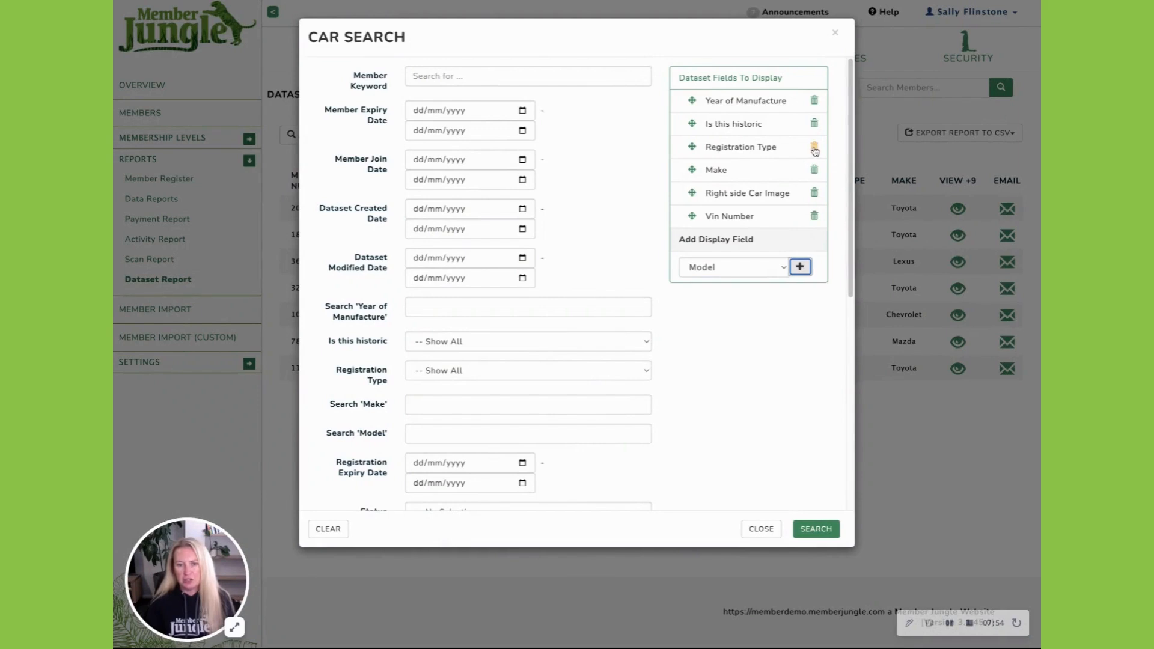
{"action": "left_click", "coordinate": [814, 124]}
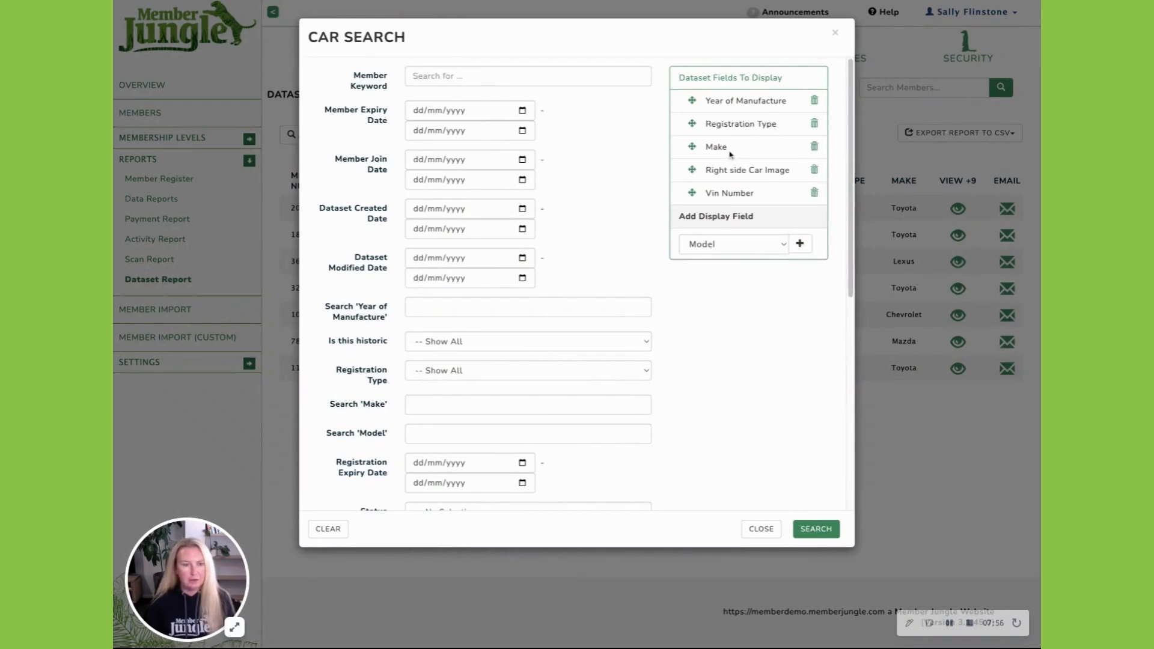
Run the Car search with the chosen display fields, then clear the Status filter and run the search again.
{"action": "scroll", "coordinate": [433, 314], "scroll_direction": "down", "scroll_amount": 4}
{"action": "left_click", "coordinate": [816, 529]}
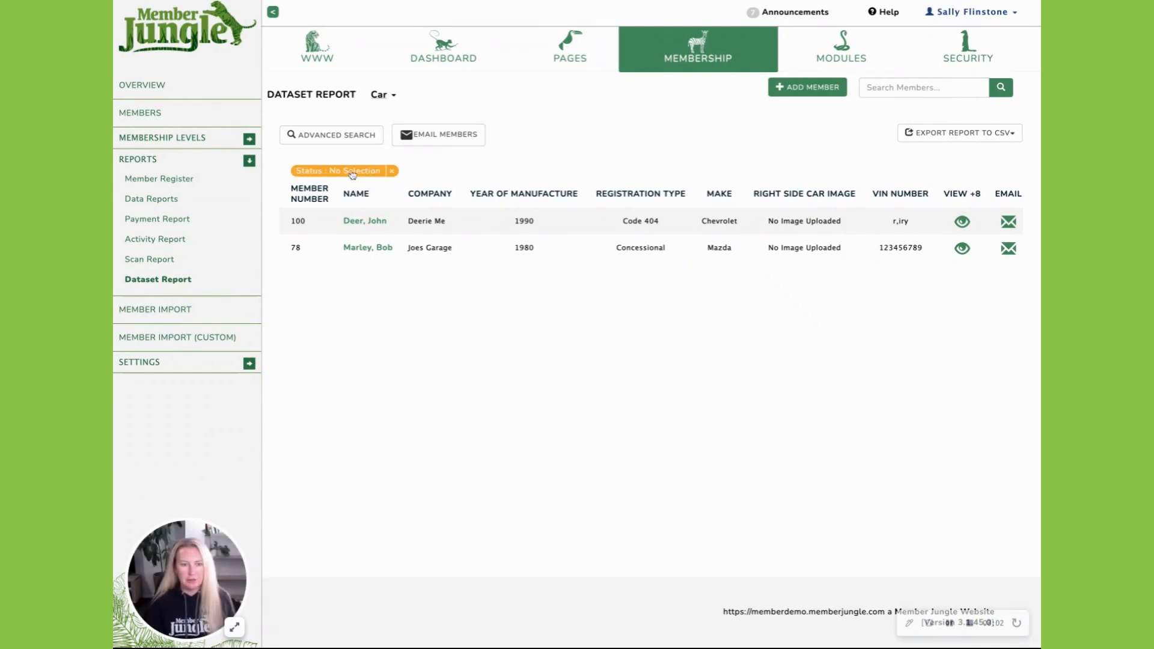
{"action": "left_click", "coordinate": [349, 174]}
{"action": "scroll", "coordinate": [531, 389], "scroll_direction": "down", "scroll_amount": 2}
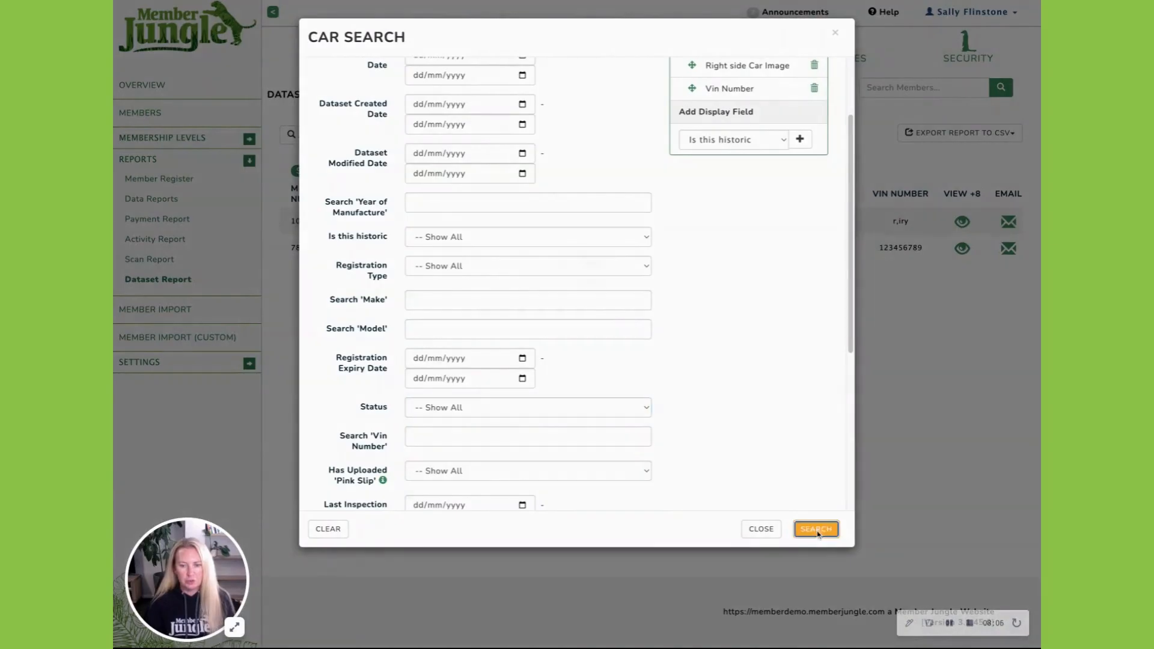
{"action": "left_click", "coordinate": [816, 529]}
Look through the car images and details in the full Car report and start an email to the listed members.
{"action": "scroll", "coordinate": [785, 316], "scroll_direction": "down", "scroll_amount": 4}
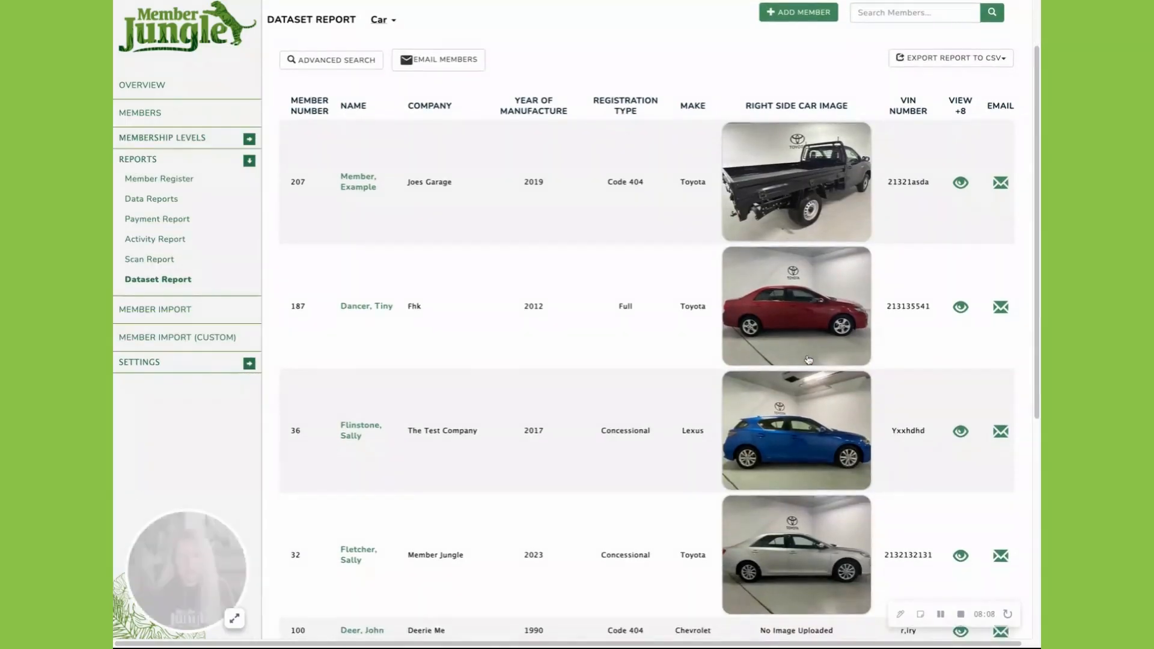
{"action": "scroll", "coordinate": [809, 359], "scroll_direction": "down", "scroll_amount": 2}
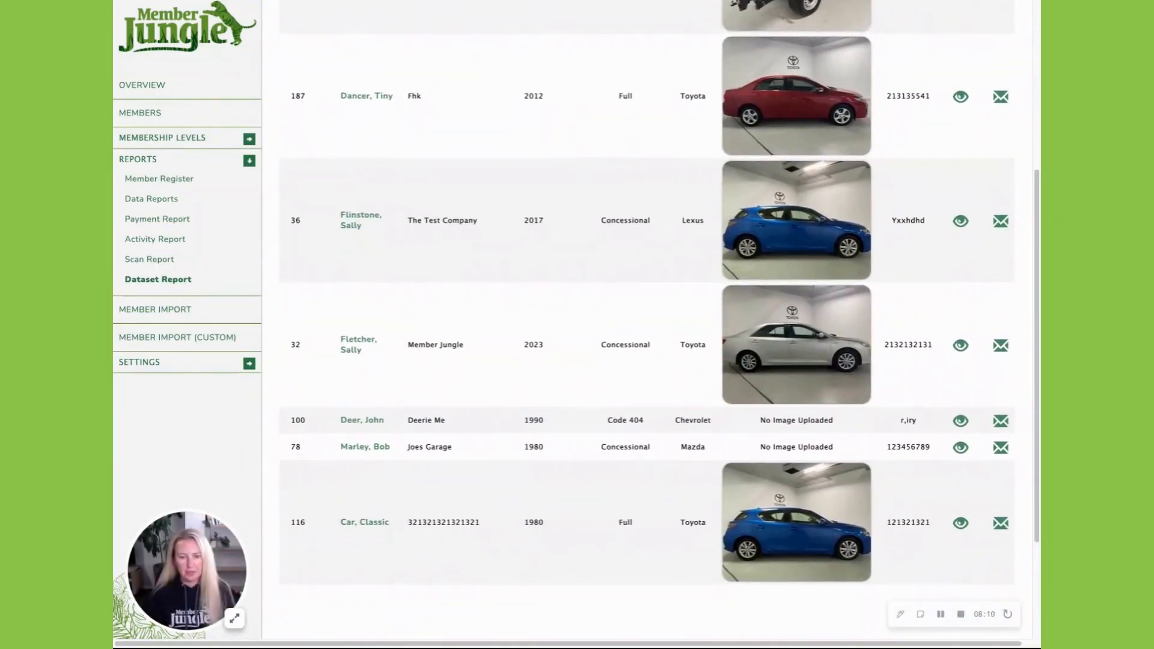
{"action": "scroll", "coordinate": [646, 319], "scroll_direction": "up", "scroll_amount": 5}
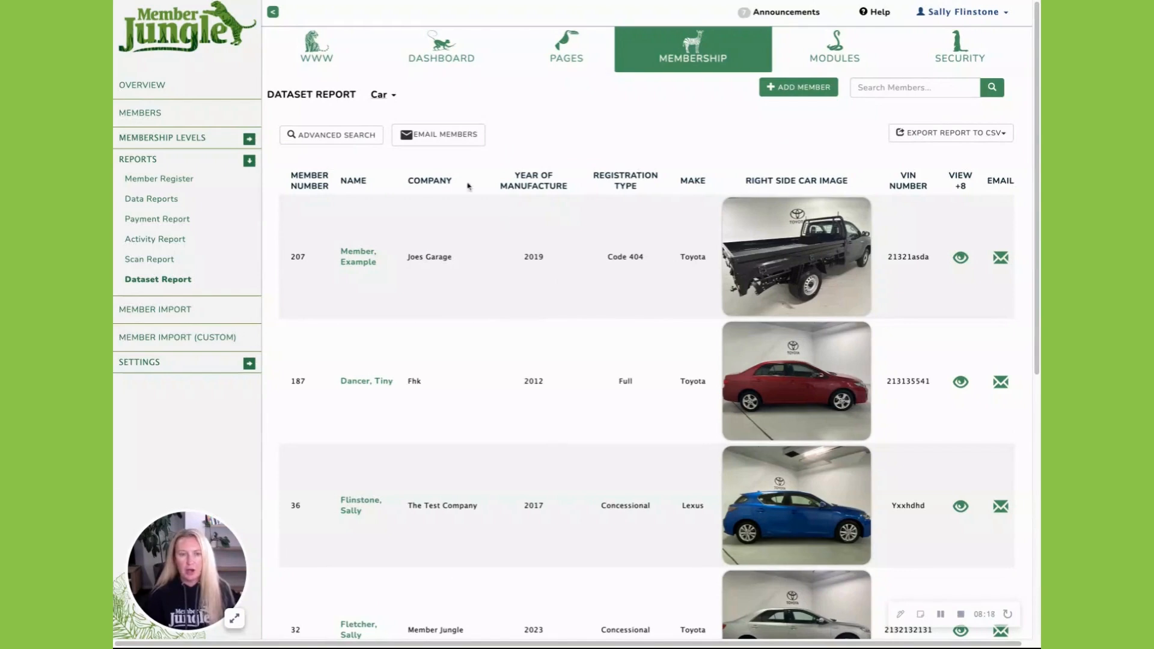
{"action": "left_click", "coordinate": [448, 139]}
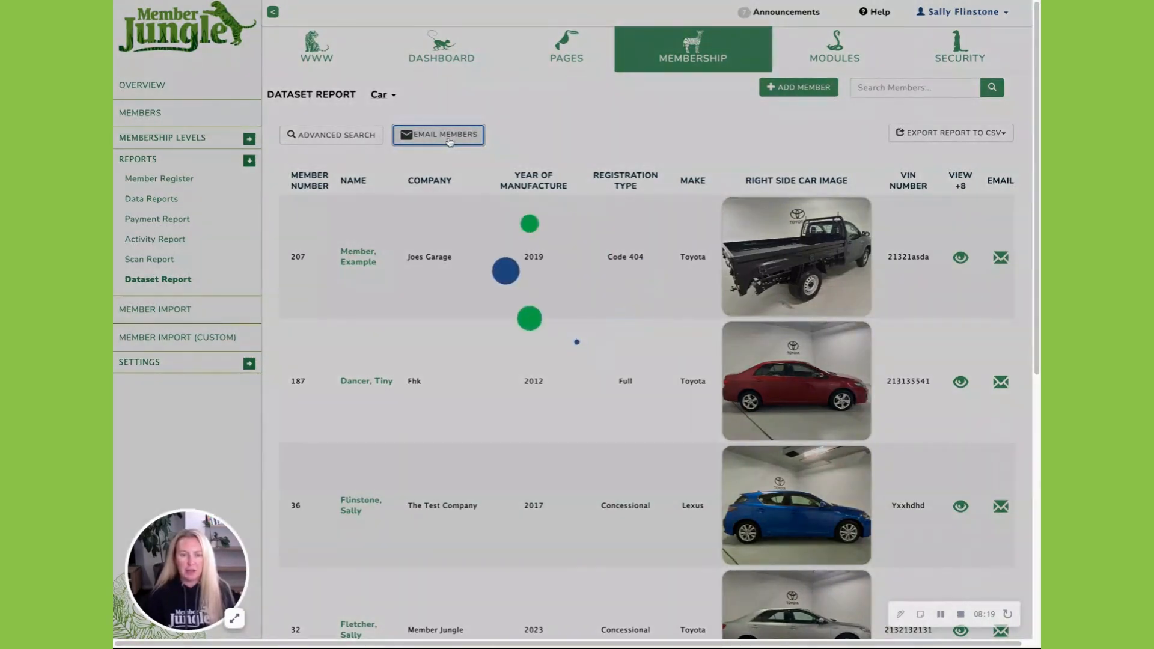